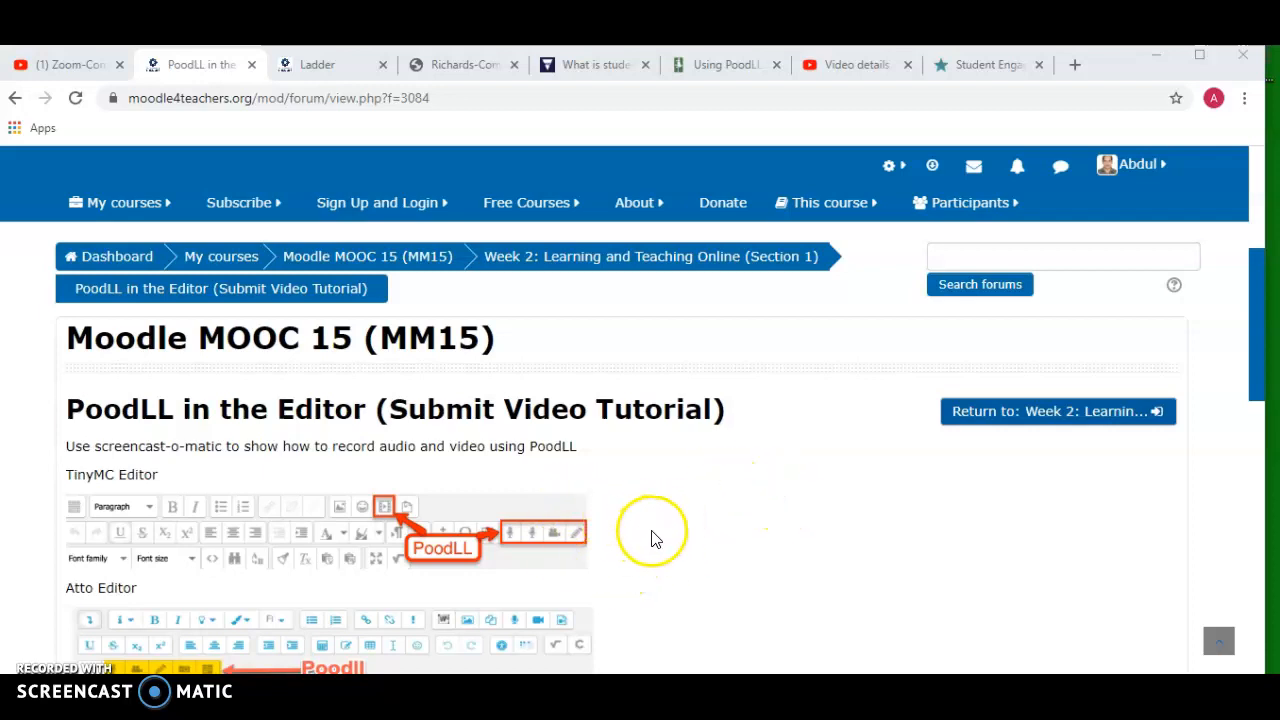
Step: Start a new discussion topic in the forum "PoodLL in the Editor (Submit Video Tutorial)"
scroll(652, 539, down, 5)
scroll(653, 529, up, 5)
scroll(430, 480, down, 5)
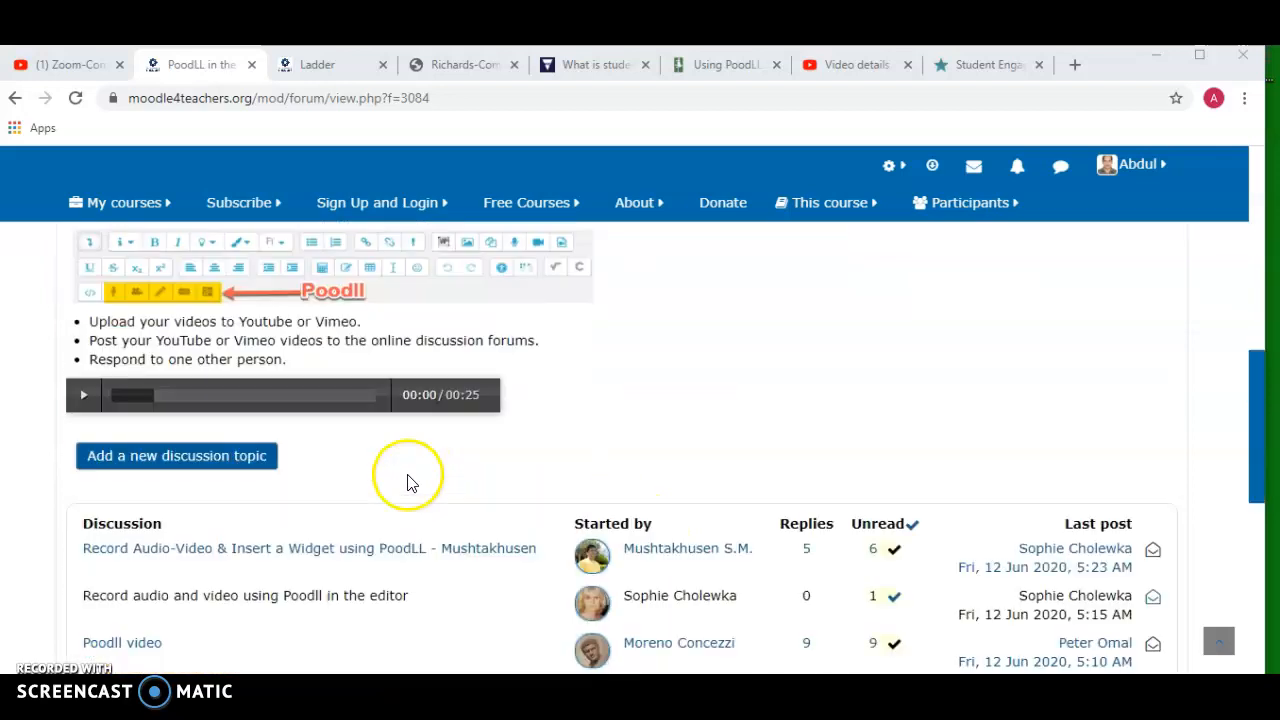
click(163, 463)
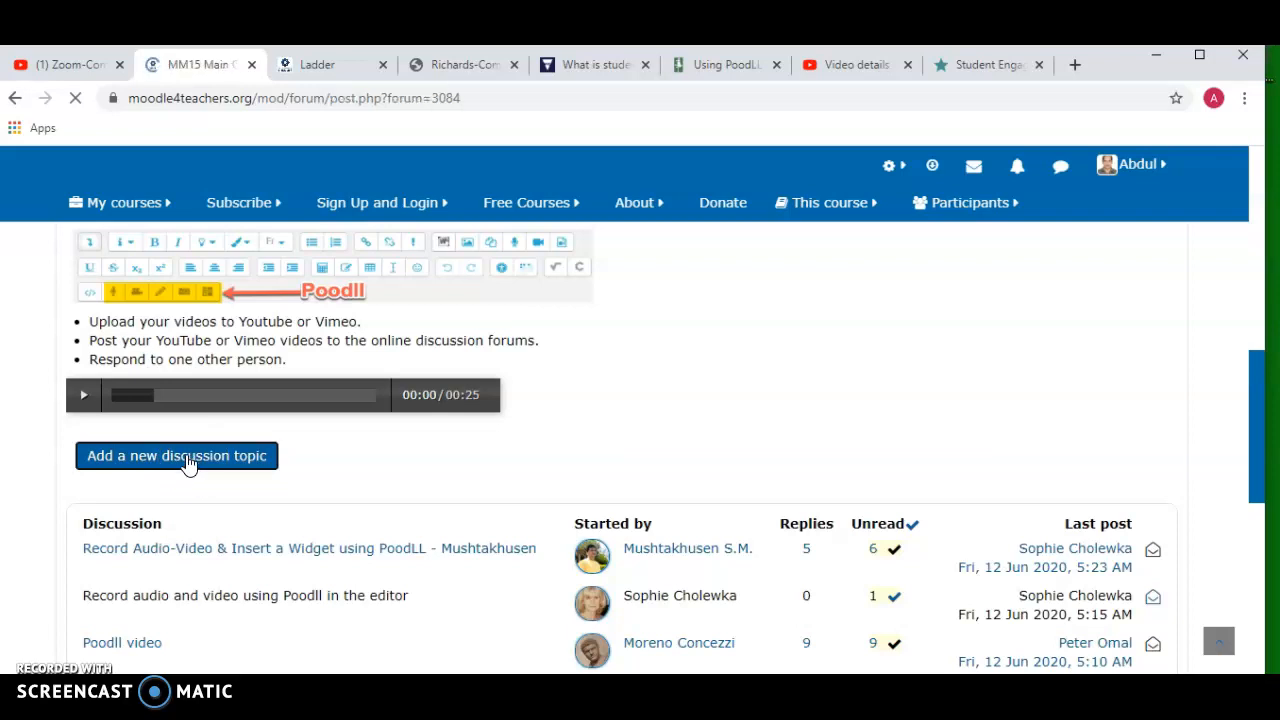
click(207, 453)
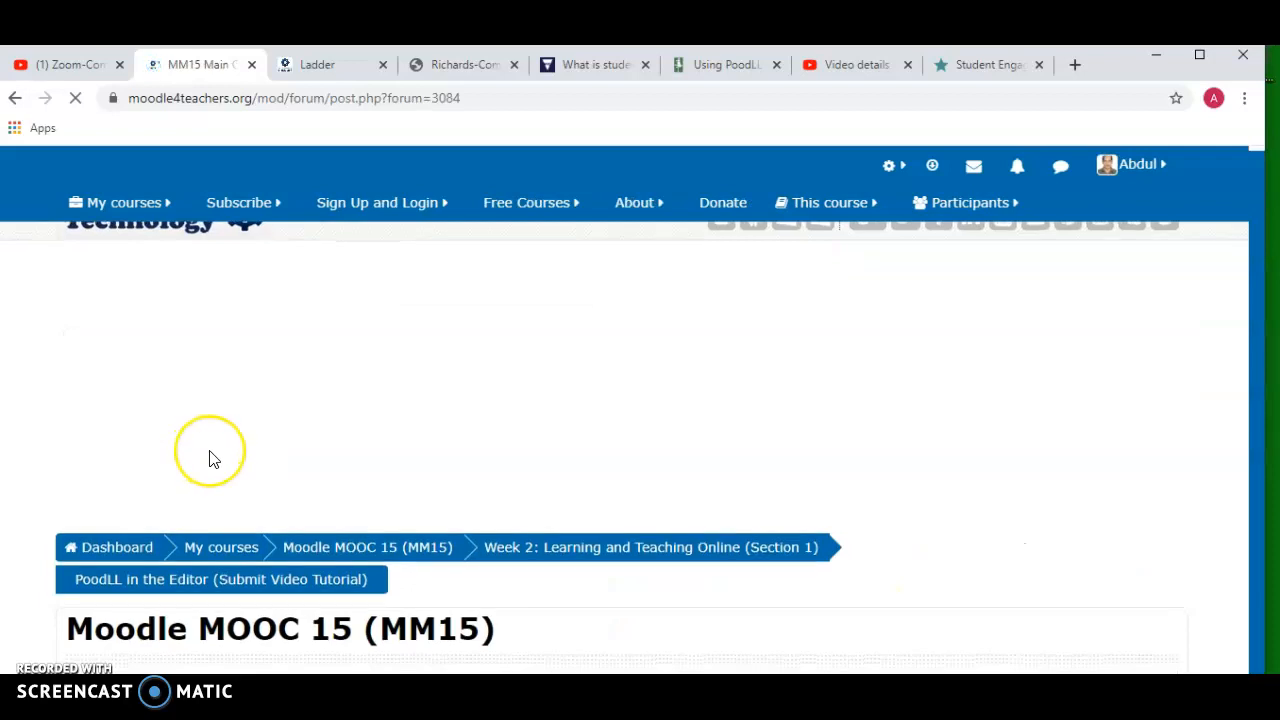
click(242, 484)
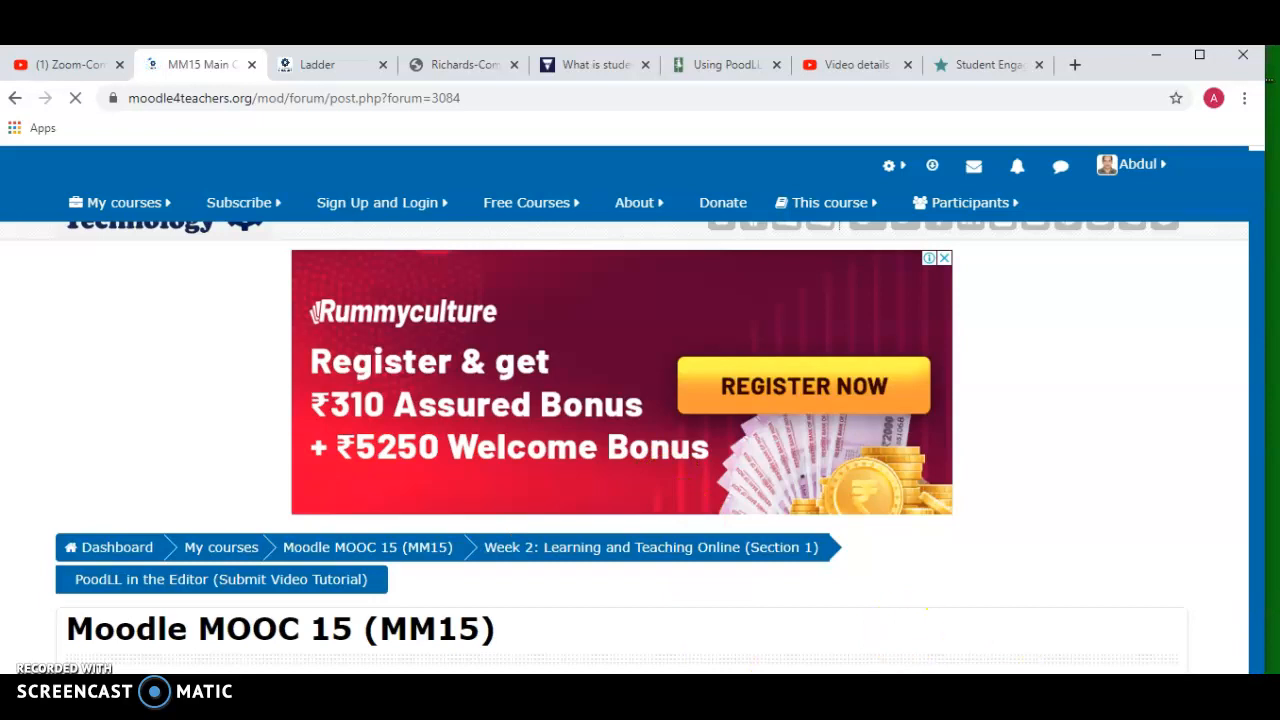
Step: Enter "Poodll" as the subject of the new discussion topic
scroll(600, 480, down, 10)
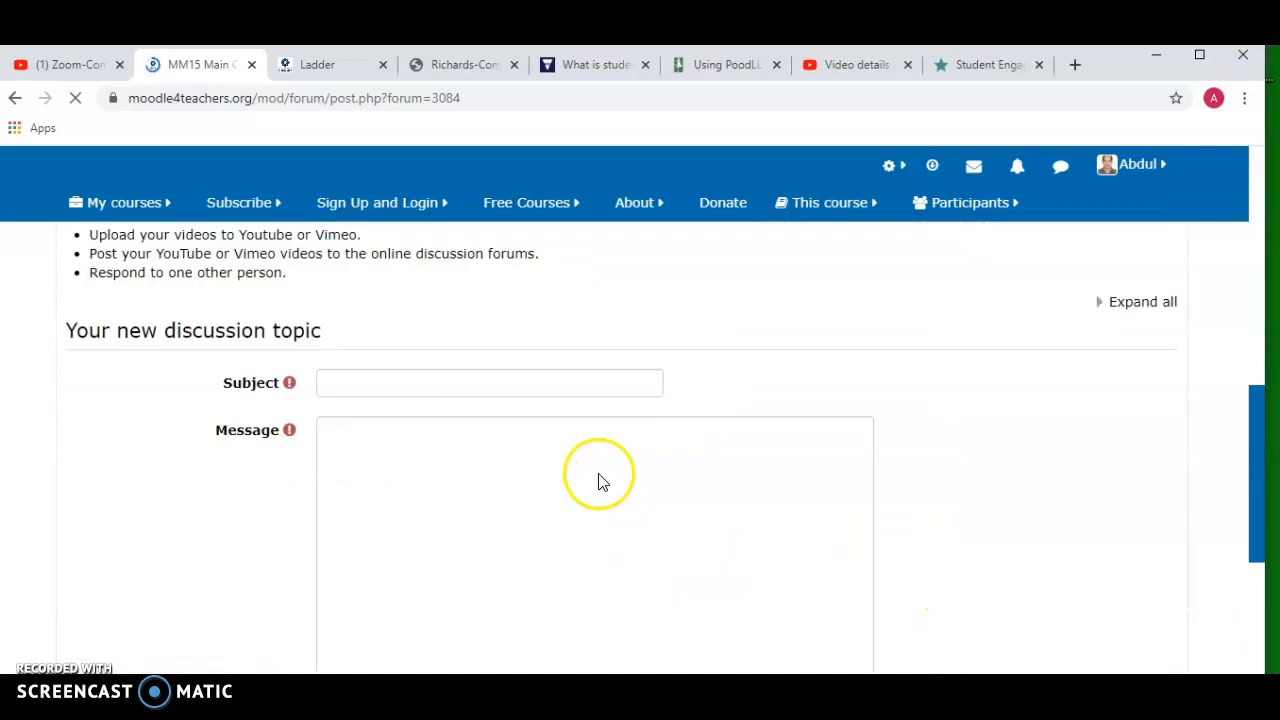
click(329, 386)
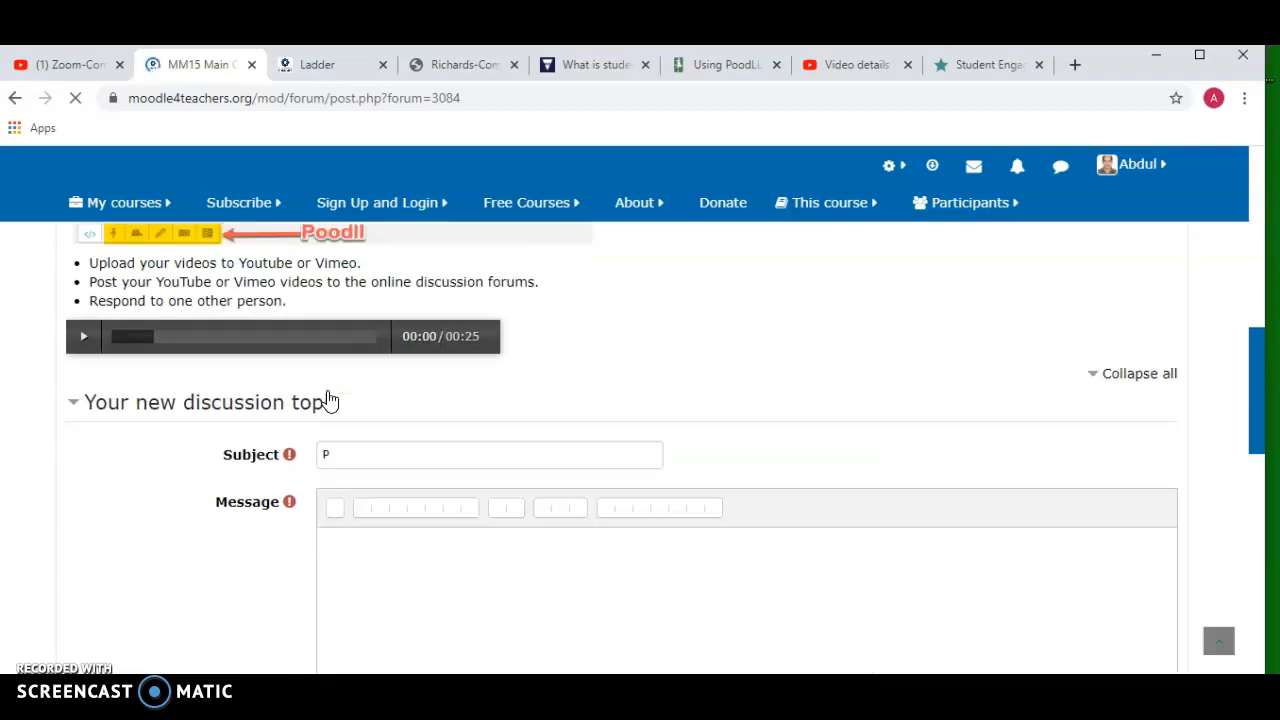
click(325, 452)
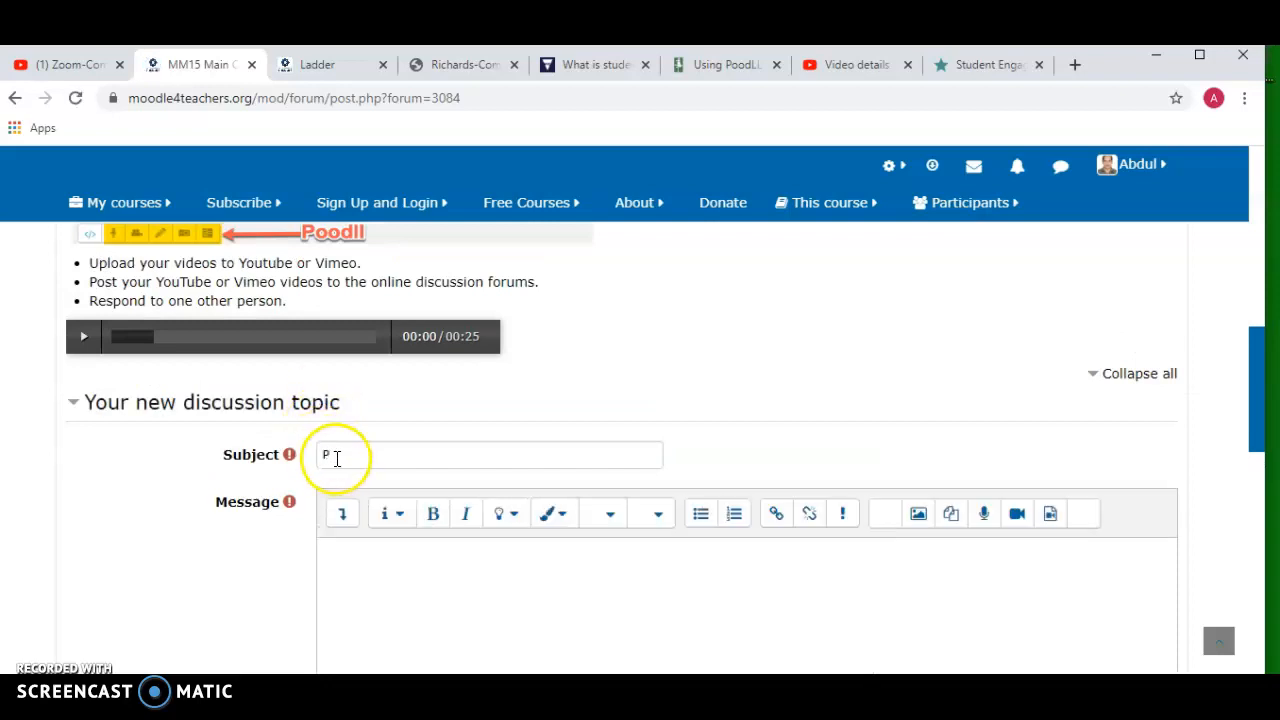
text(oodll)
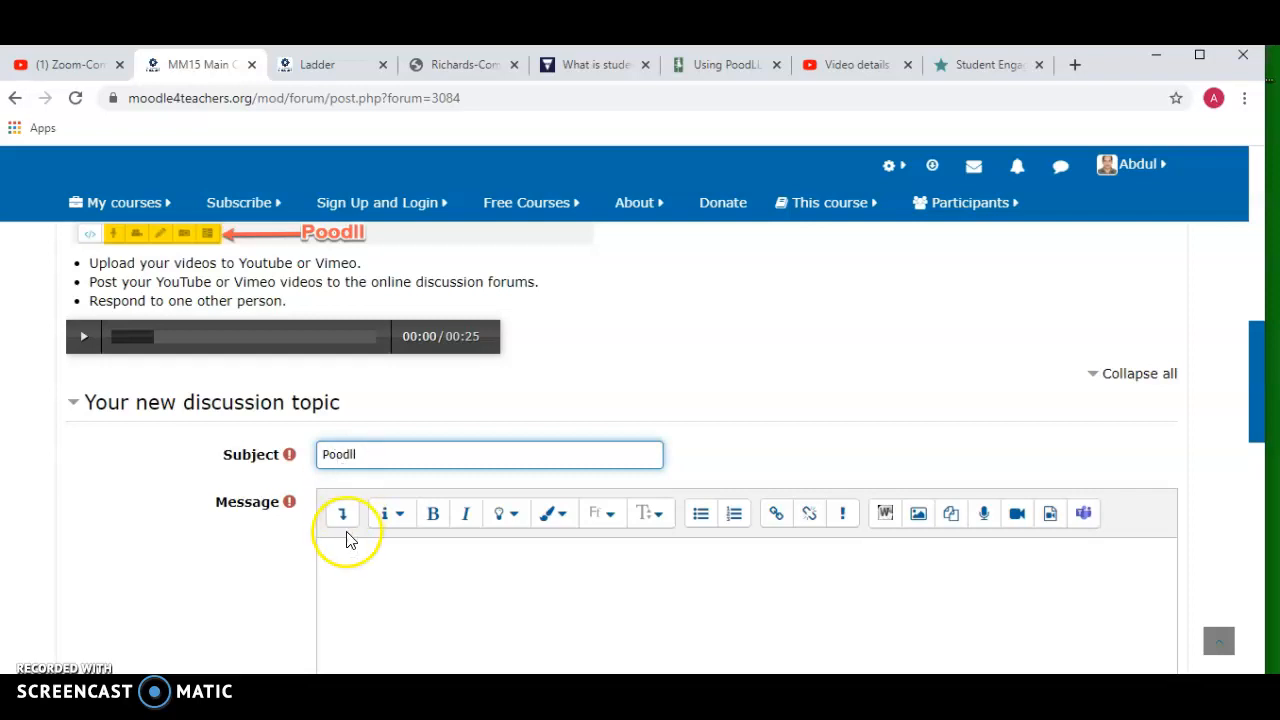
Step: Record an audio clip of about 2 seconds for the message with the PoodLL audio recorder and play it back
click(340, 578)
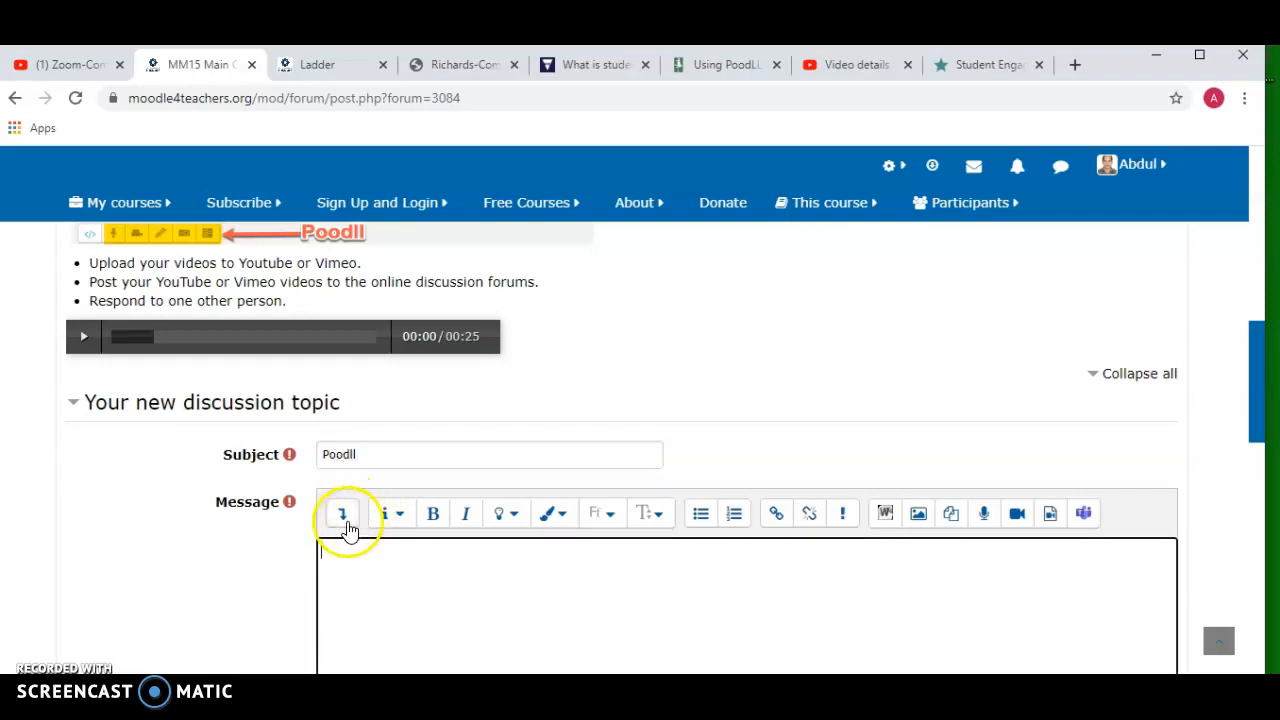
click(340, 514)
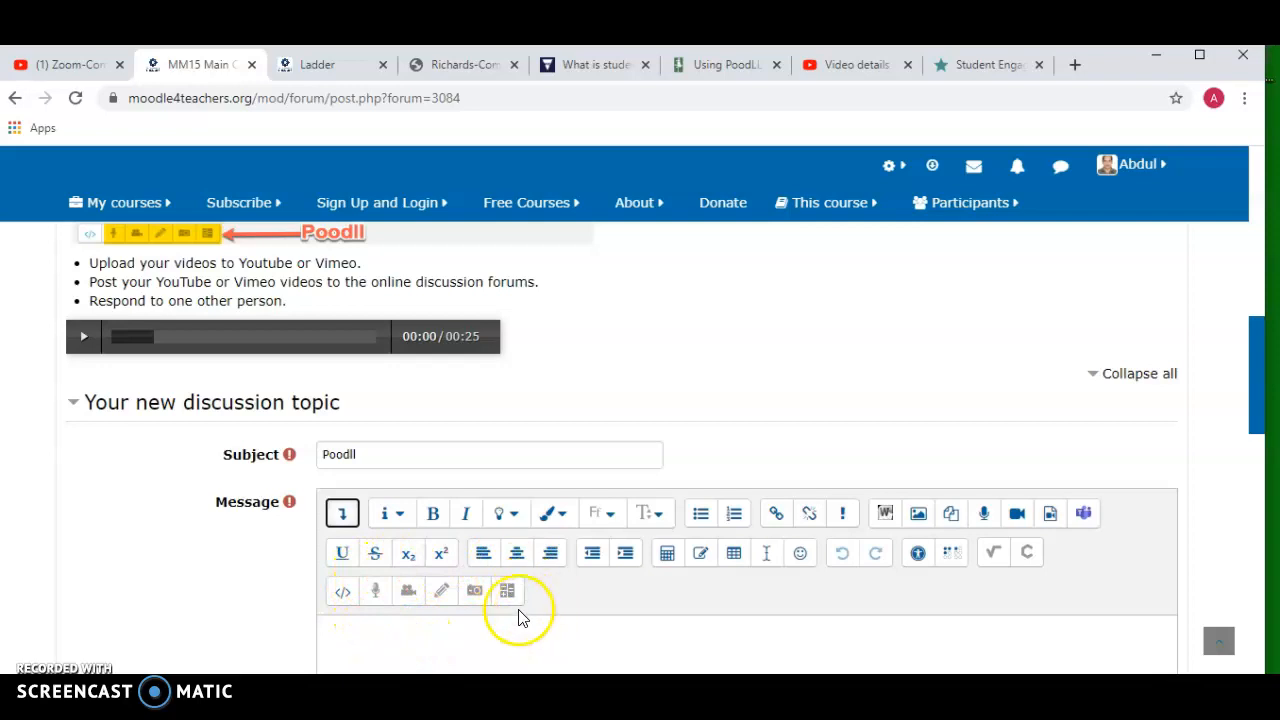
click(376, 594)
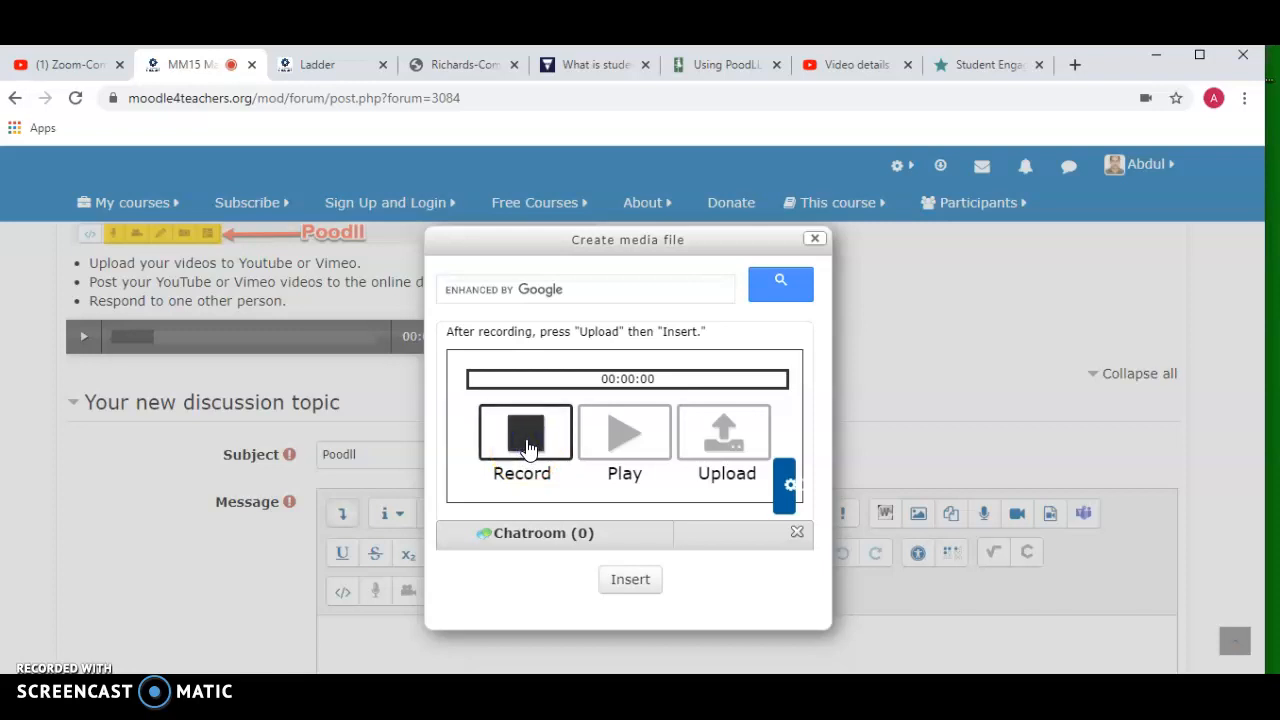
click(528, 445)
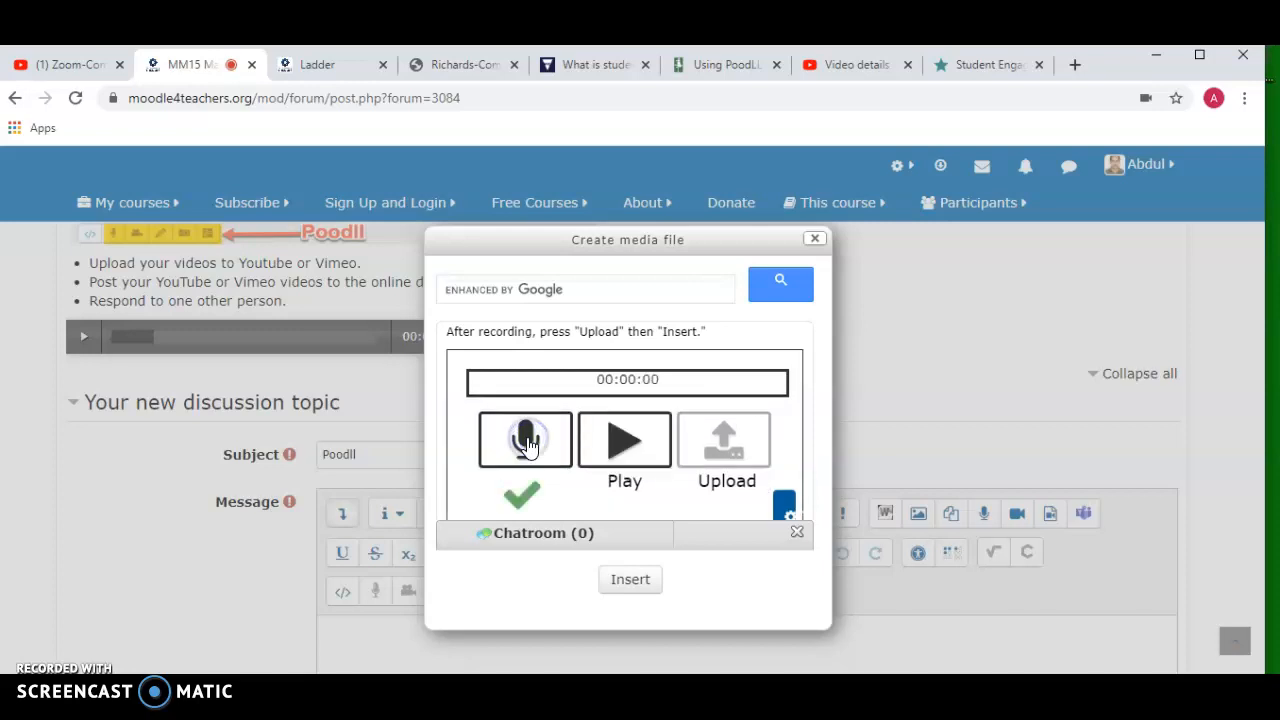
click(535, 458)
click(620, 451)
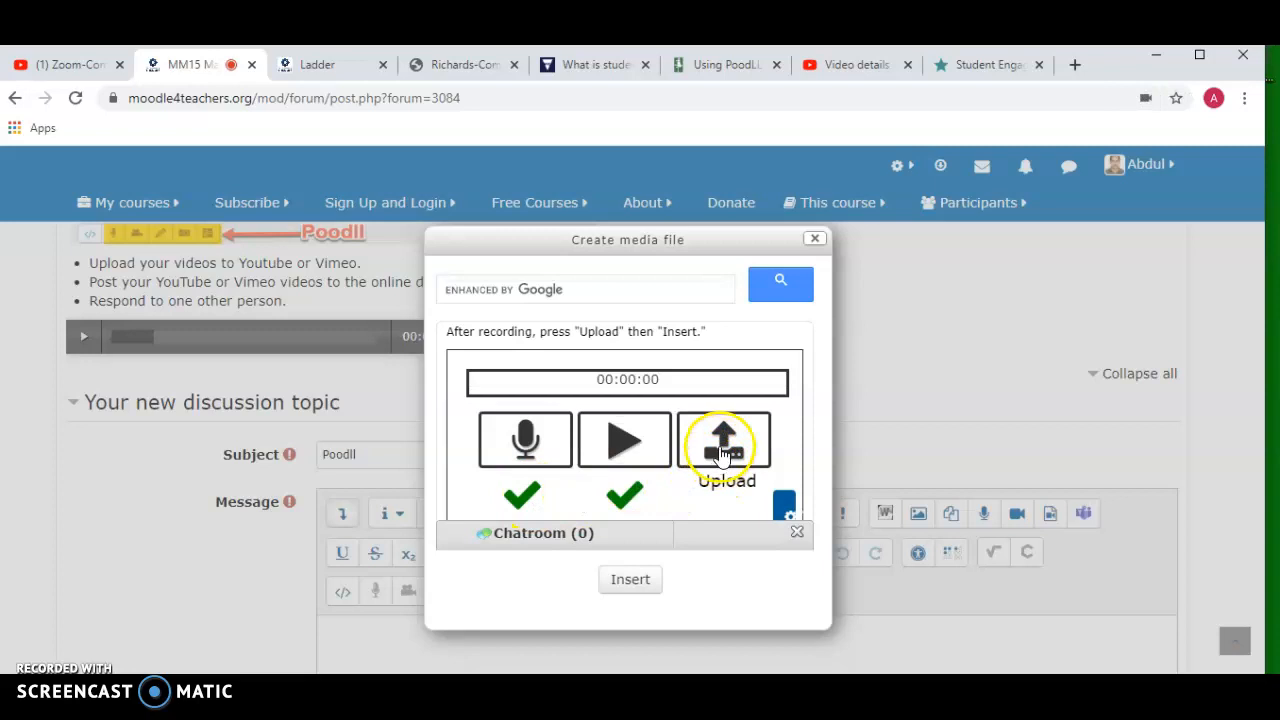
Step: Upload the recorded audio clip and insert it into the message
click(728, 449)
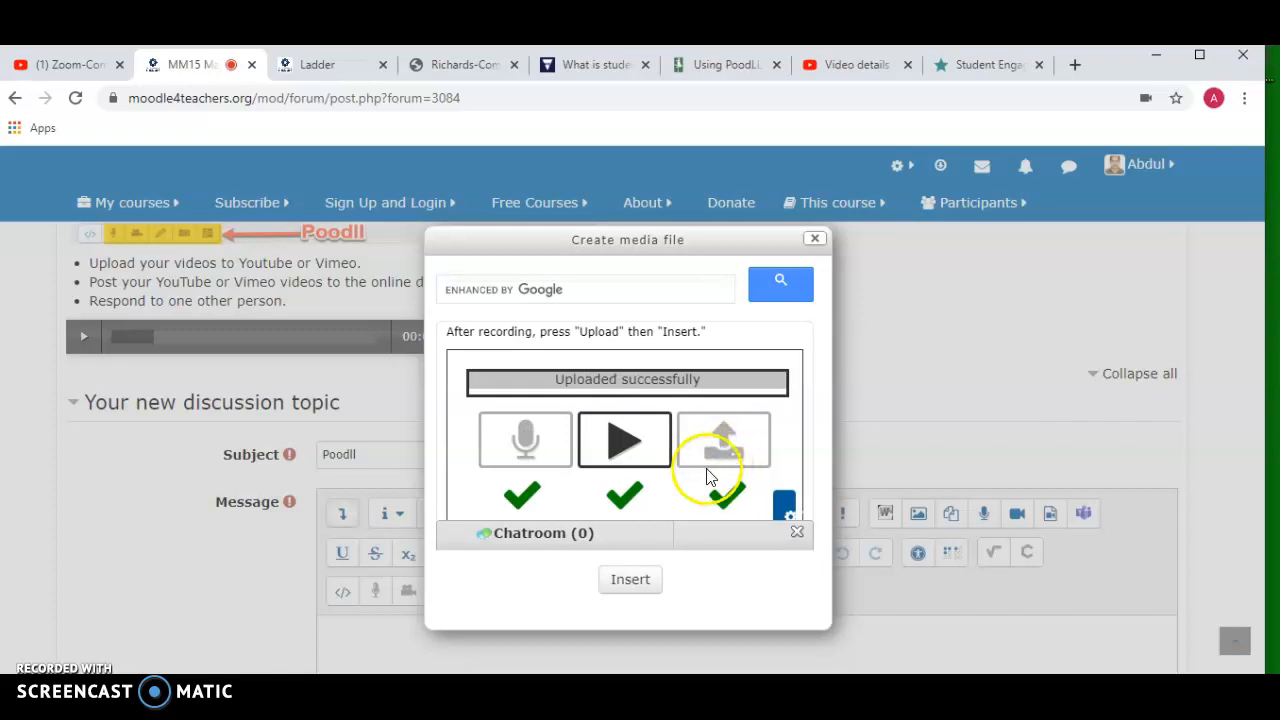
click(631, 590)
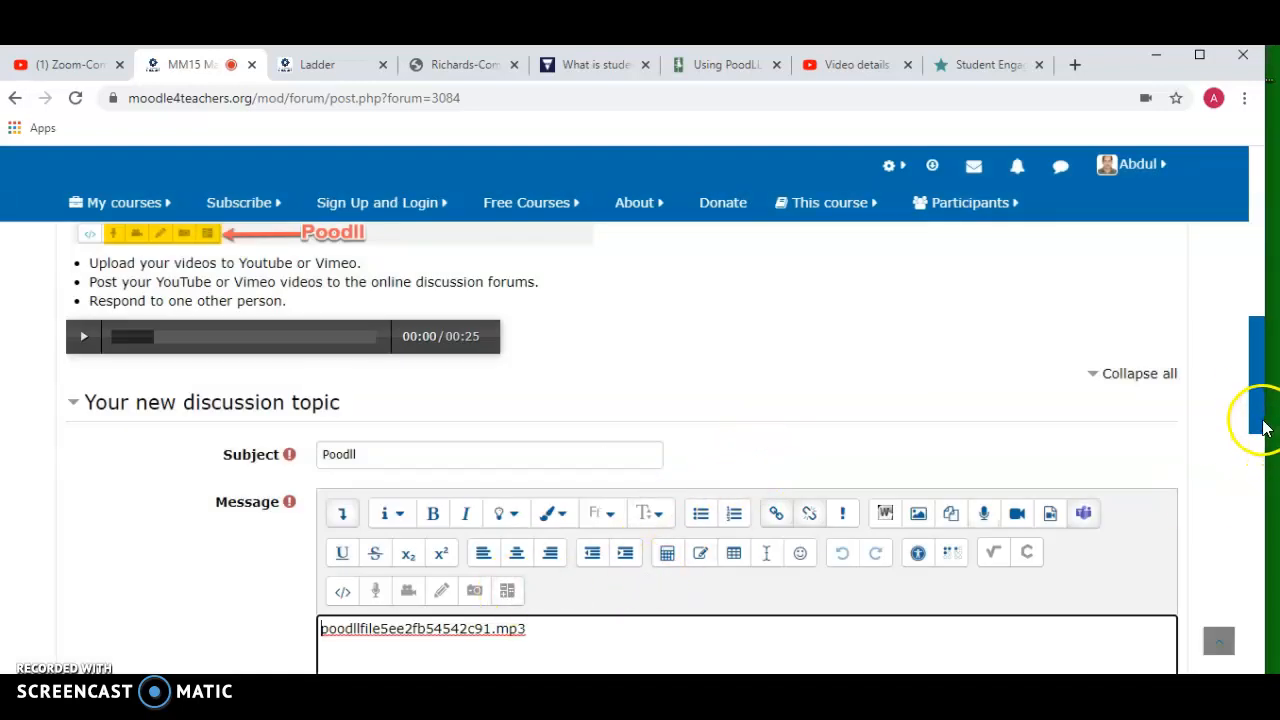
Step: Post the new topic with the inserted audio file to the forum
drag(1256, 408, 1251, 449)
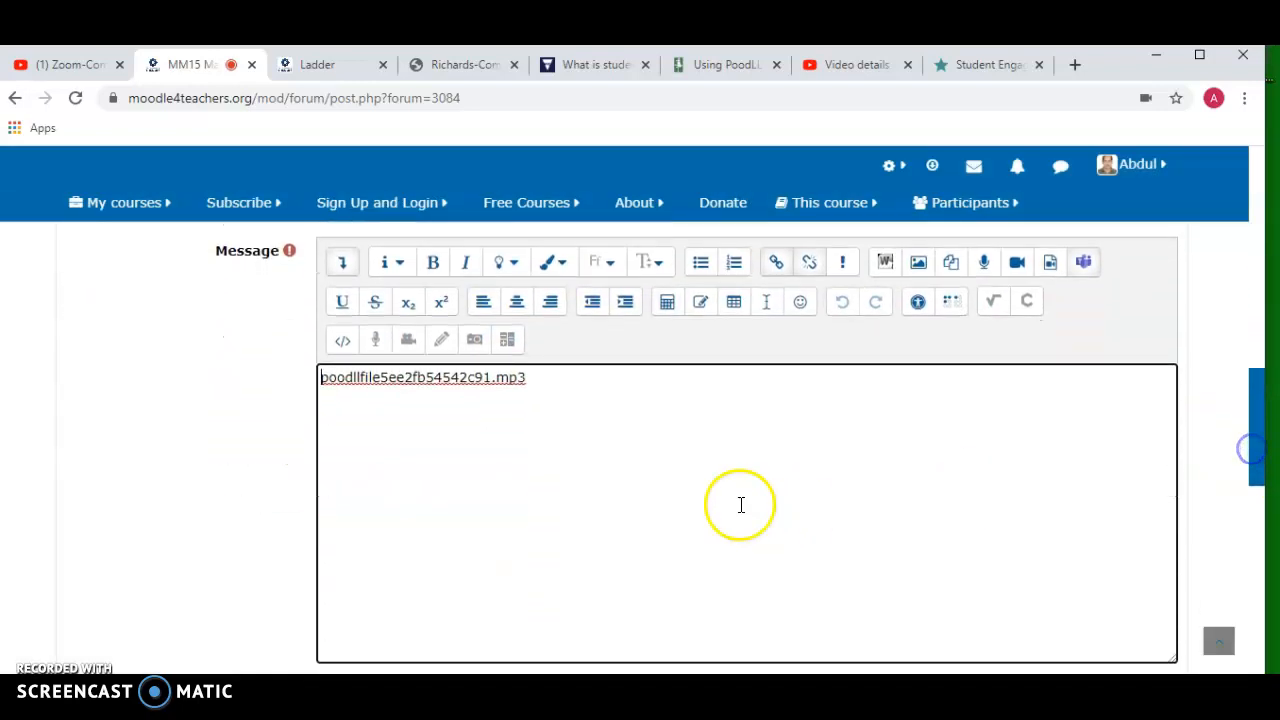
click(532, 385)
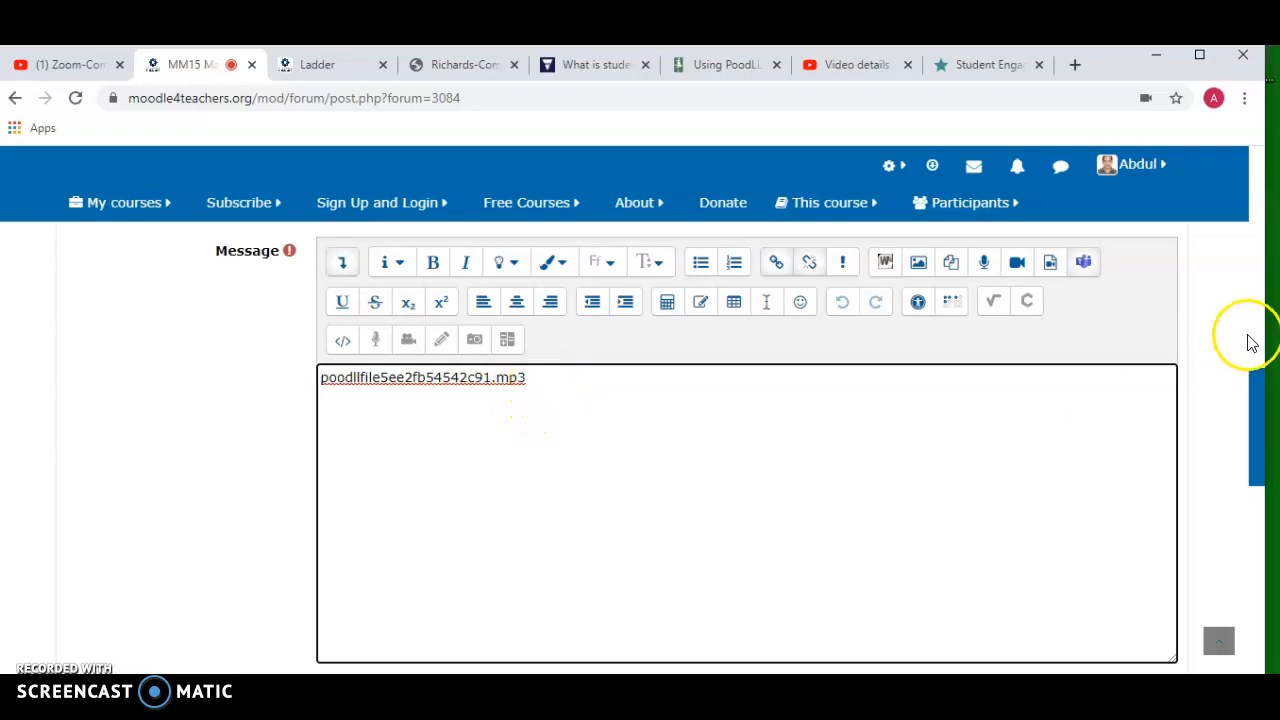
drag(1257, 394, 1237, 502)
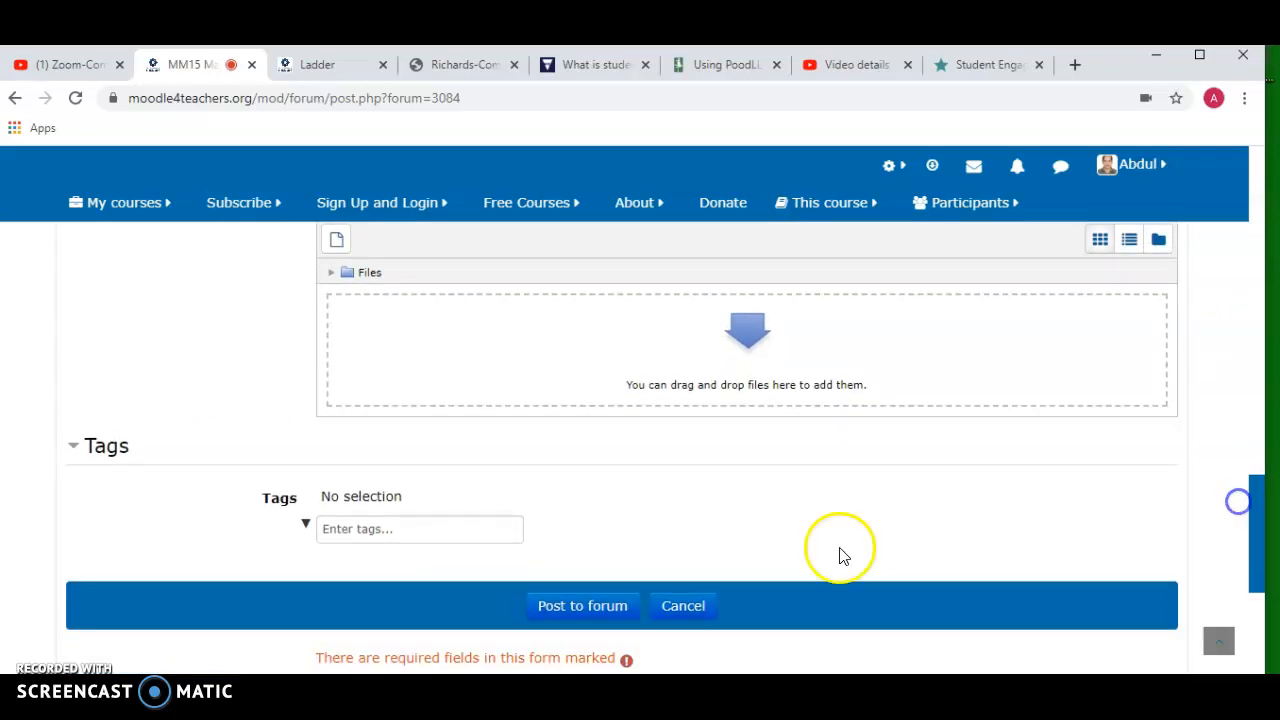
click(586, 609)
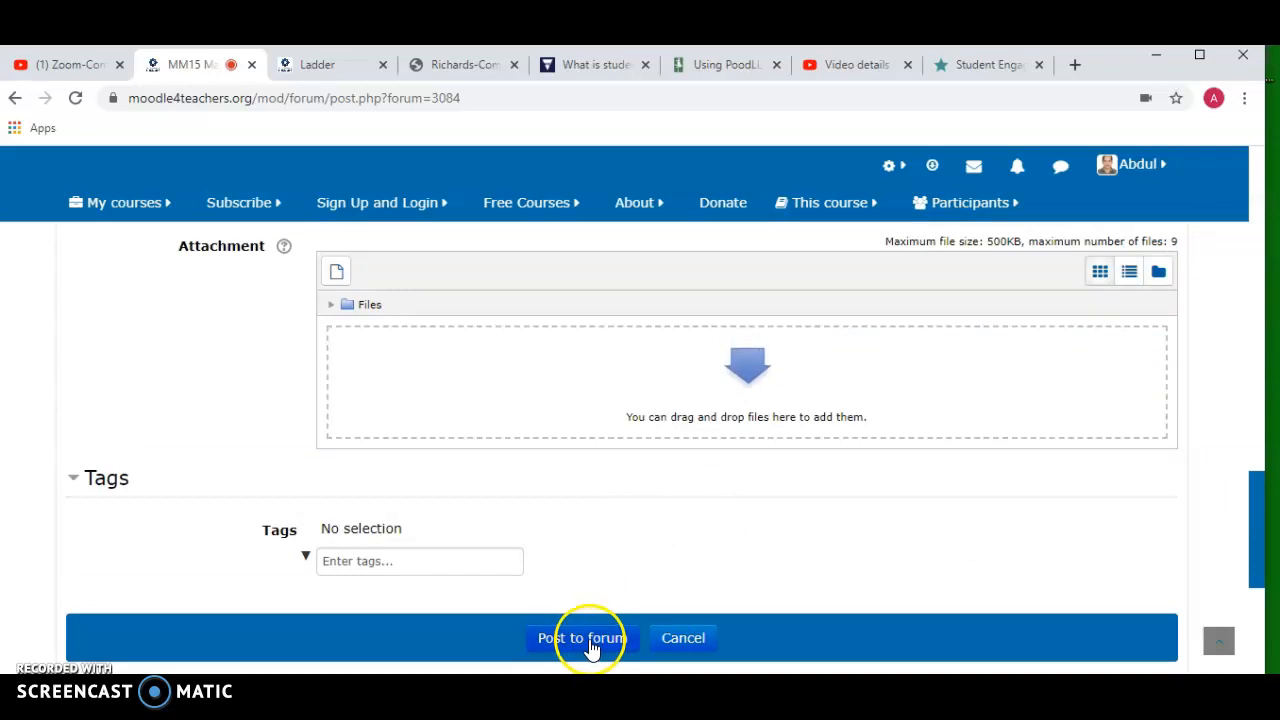
click(590, 647)
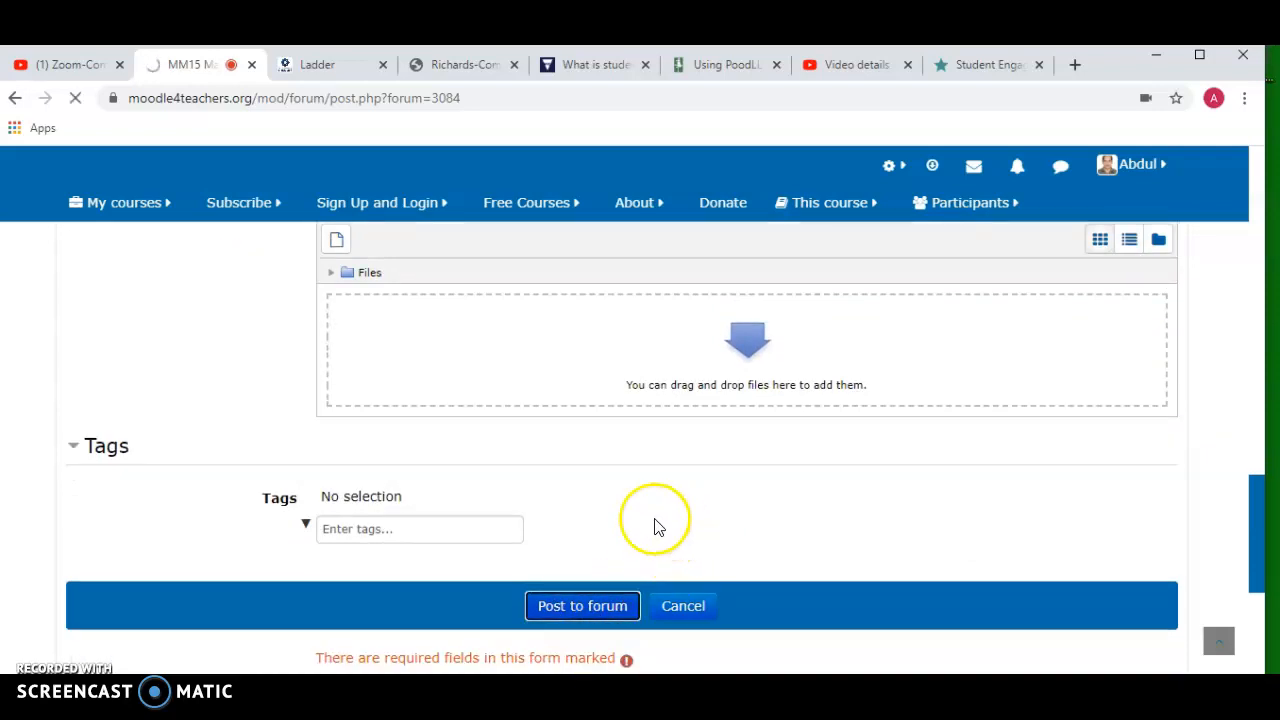
Step: Open the new "Poodll" discussion from the forum list and view the audio player in the post
click(1258, 503)
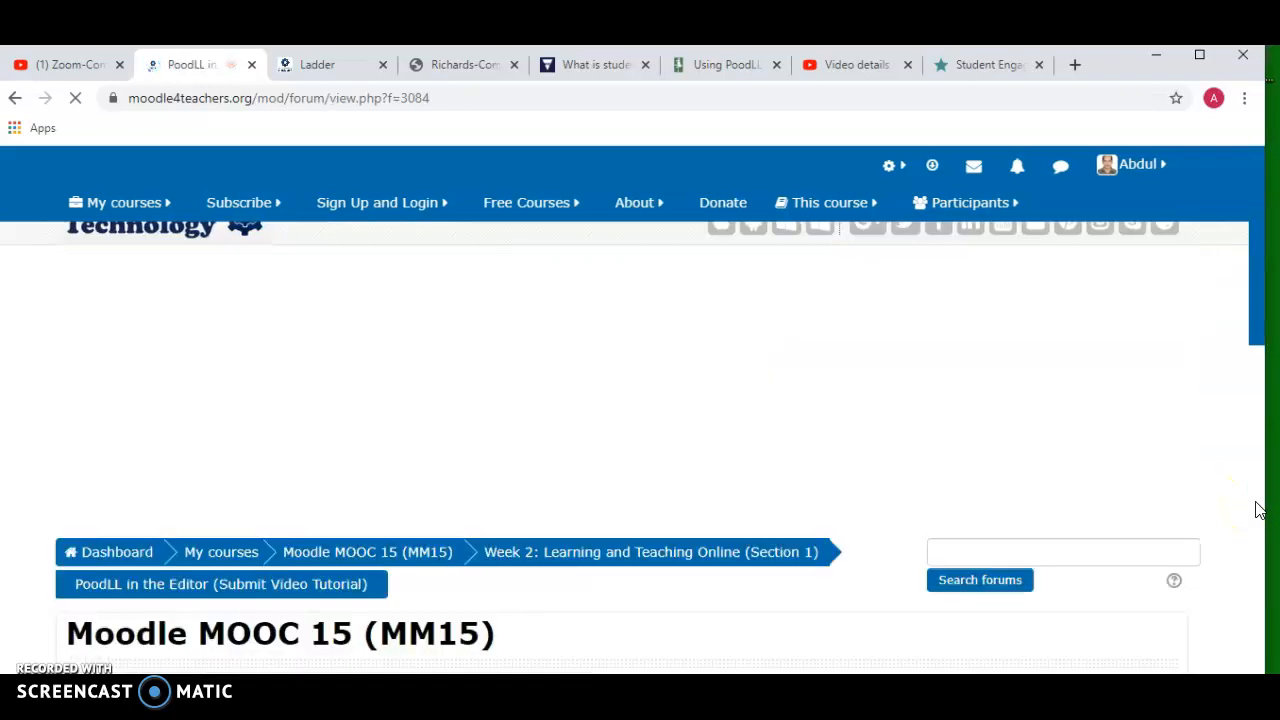
drag(1258, 240, 1257, 380)
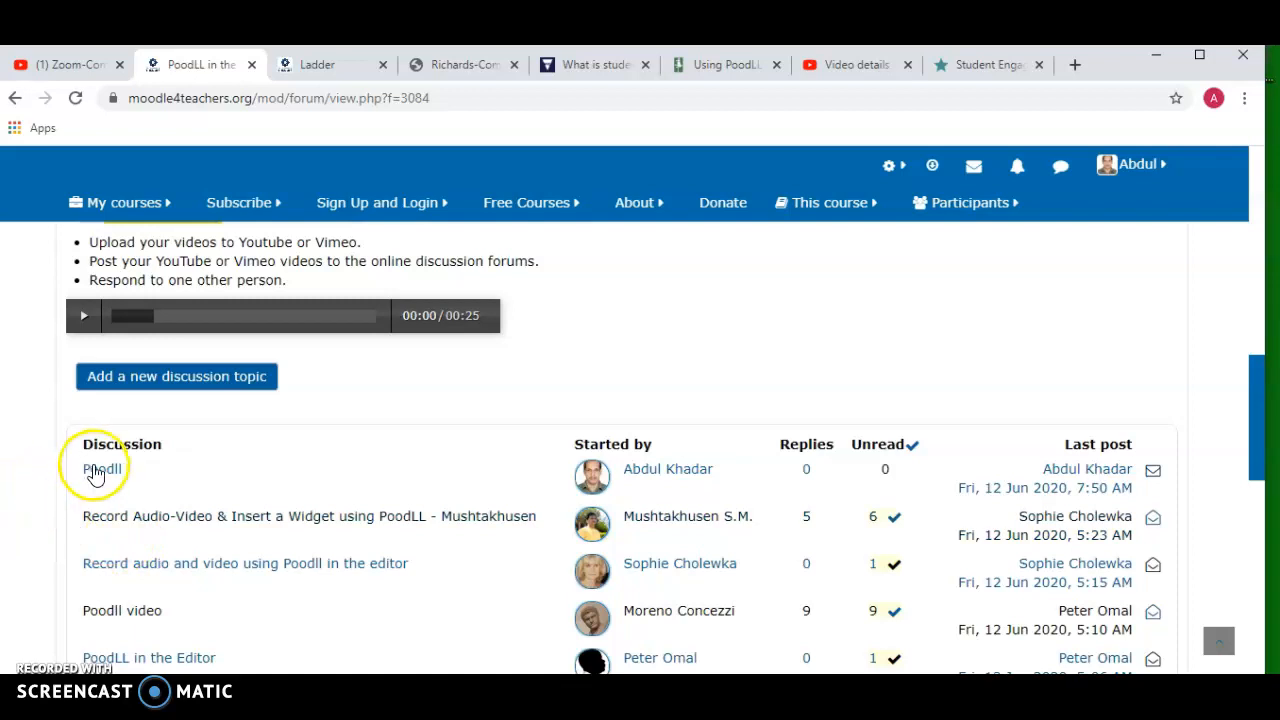
click(97, 474)
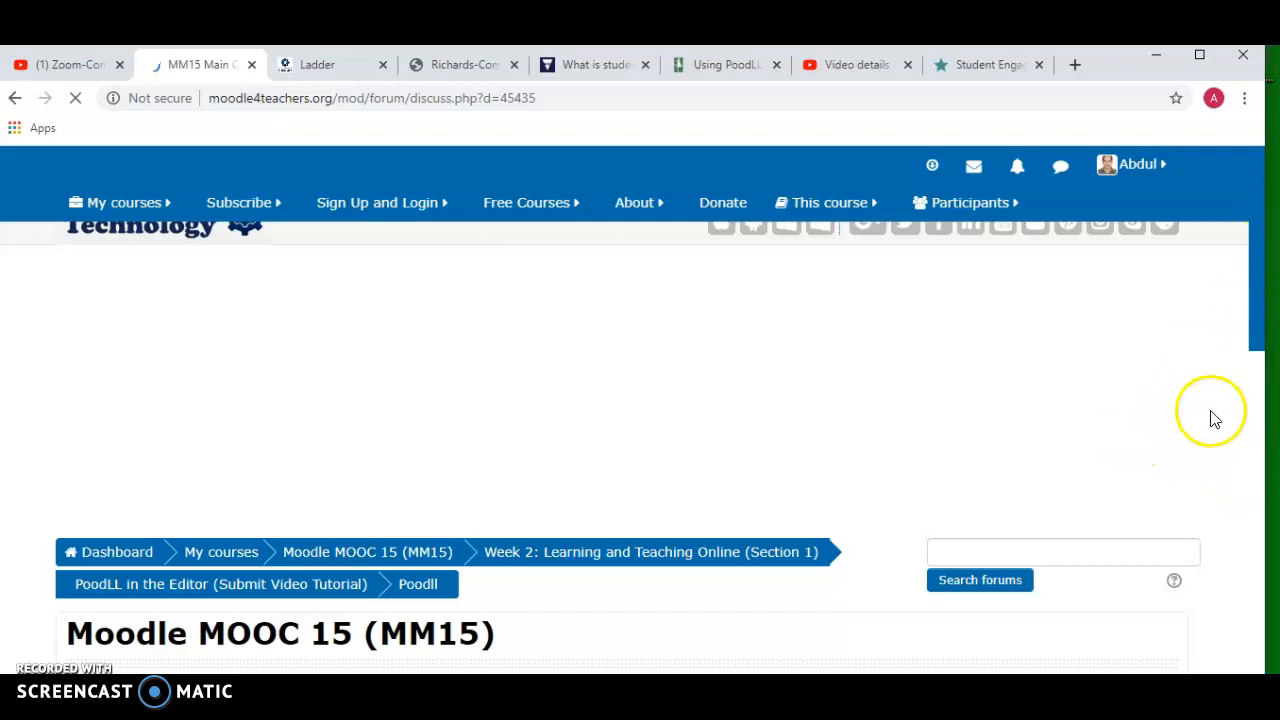
drag(1265, 245, 1236, 442)
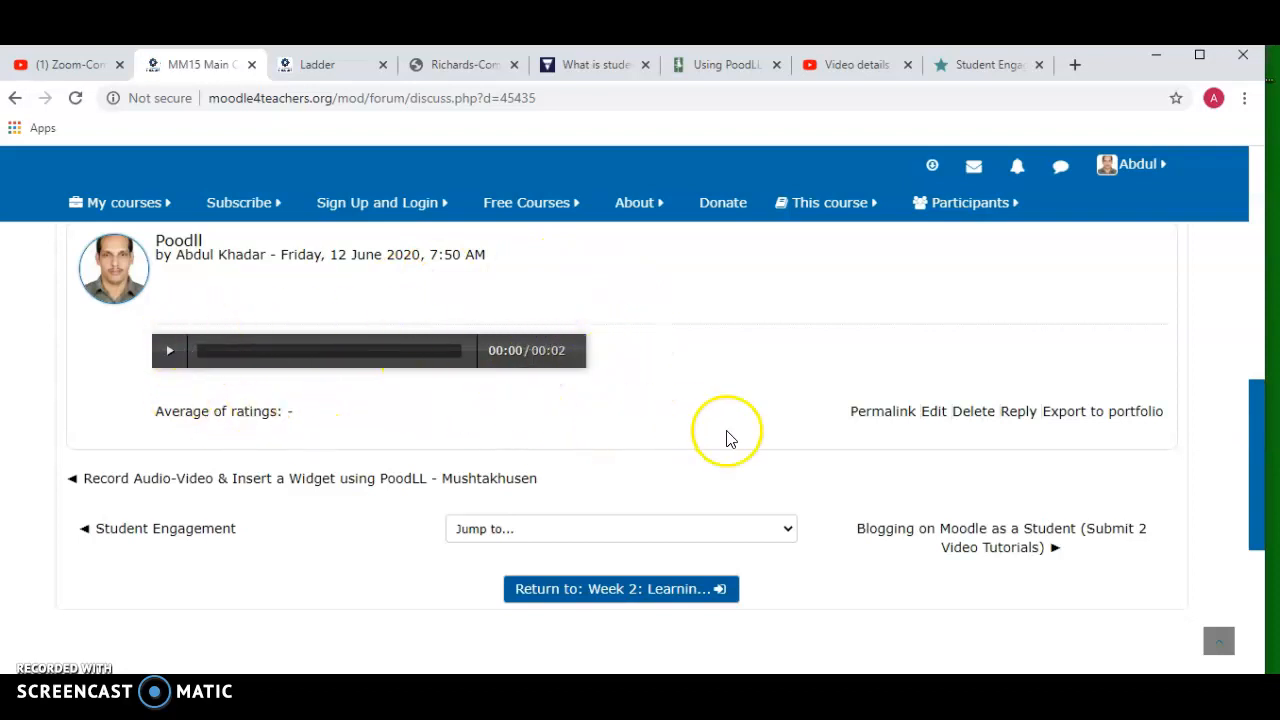
Step: Open the Poodll post for editing and go to its message editor
click(933, 415)
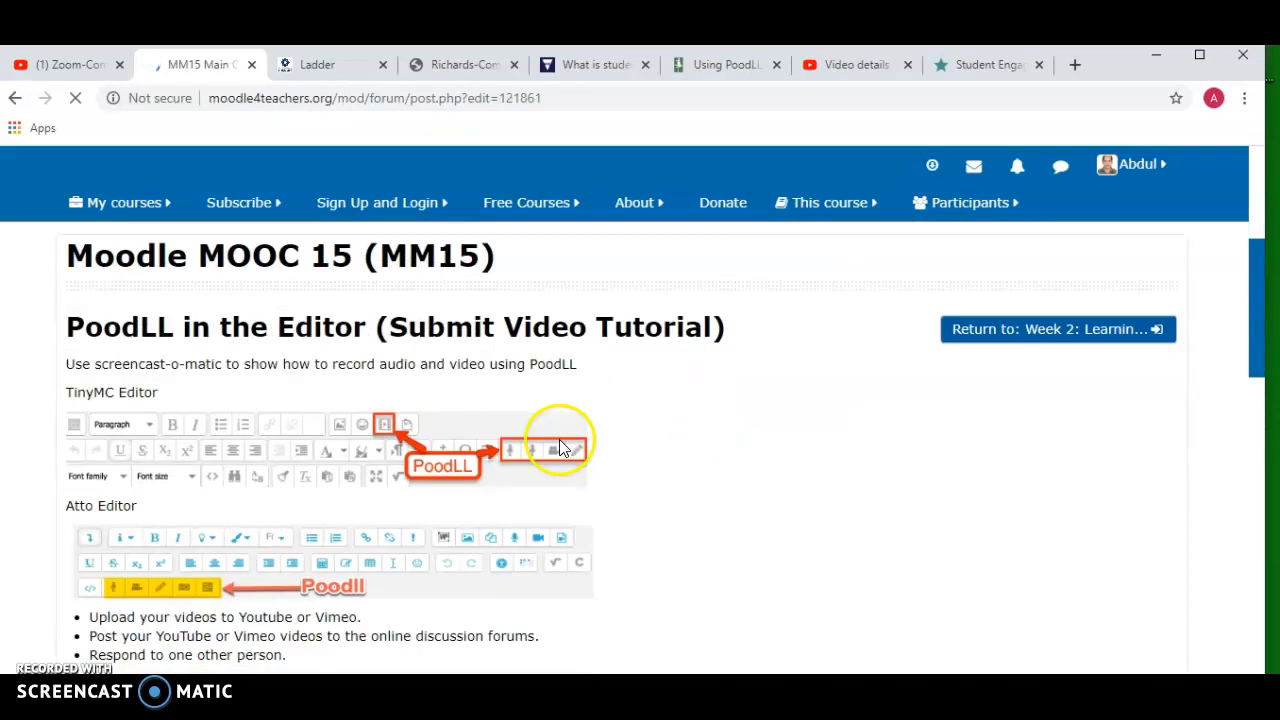
scroll(557, 443, down, 4)
scroll(545, 450, down, 4)
scroll(545, 457, up, 4)
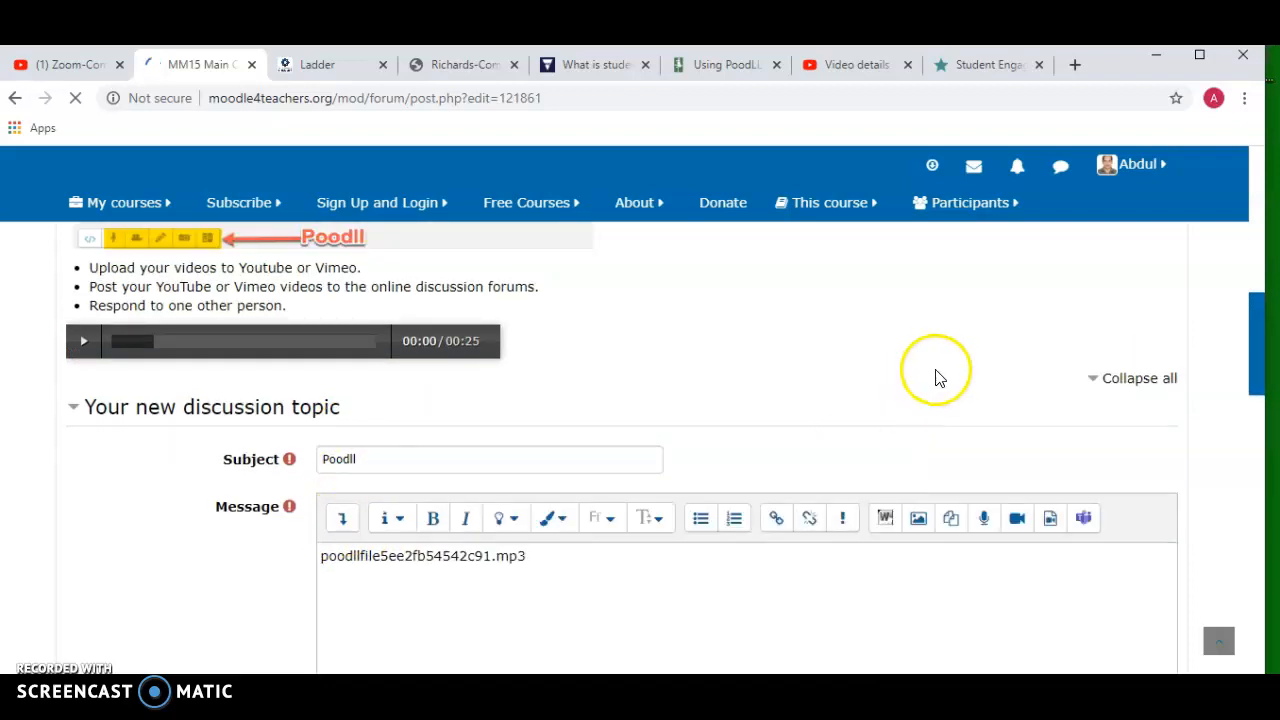
Step: Record a webcam video of about 2 seconds for the message with the PoodLL video recorder and play it back
click(343, 519)
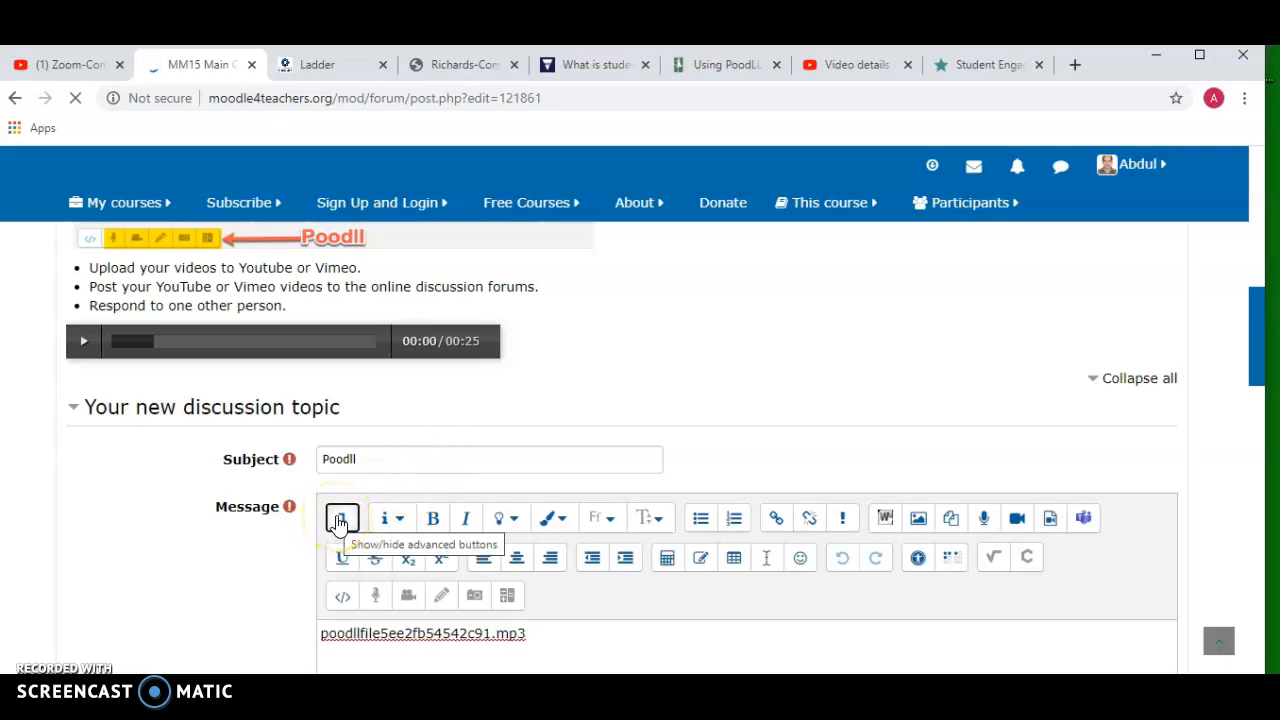
drag(1257, 329, 1258, 368)
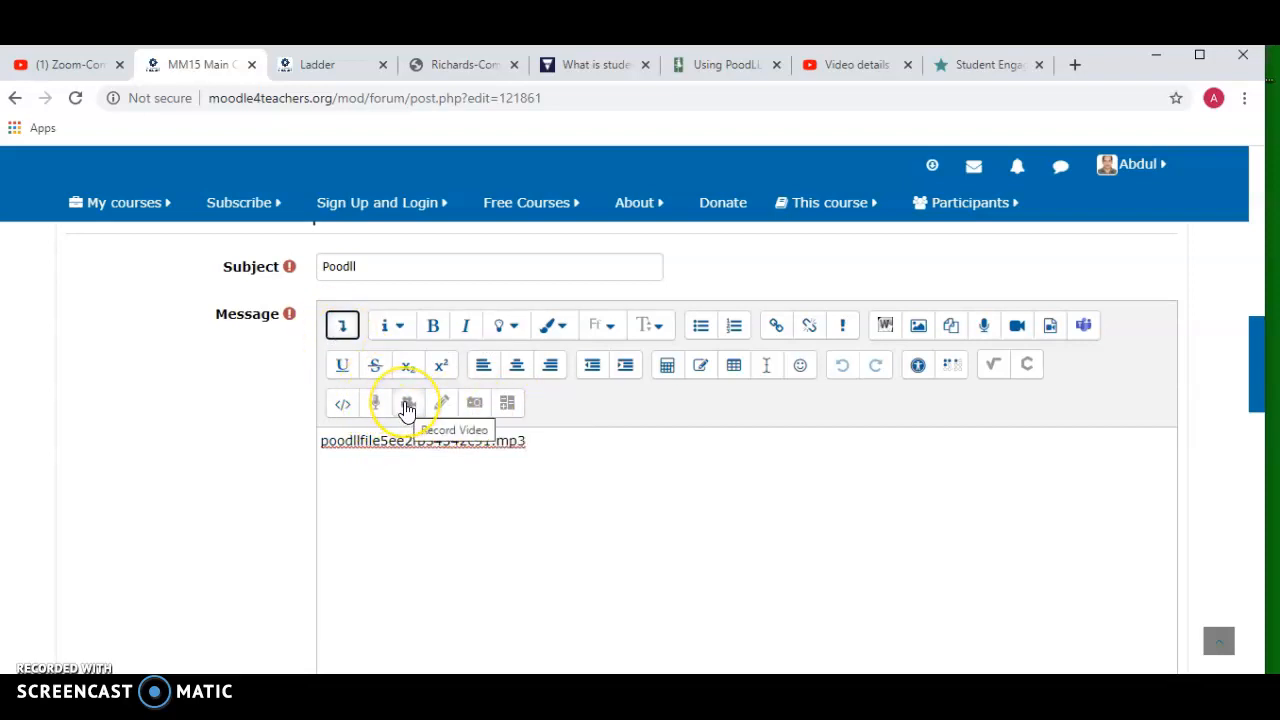
click(407, 404)
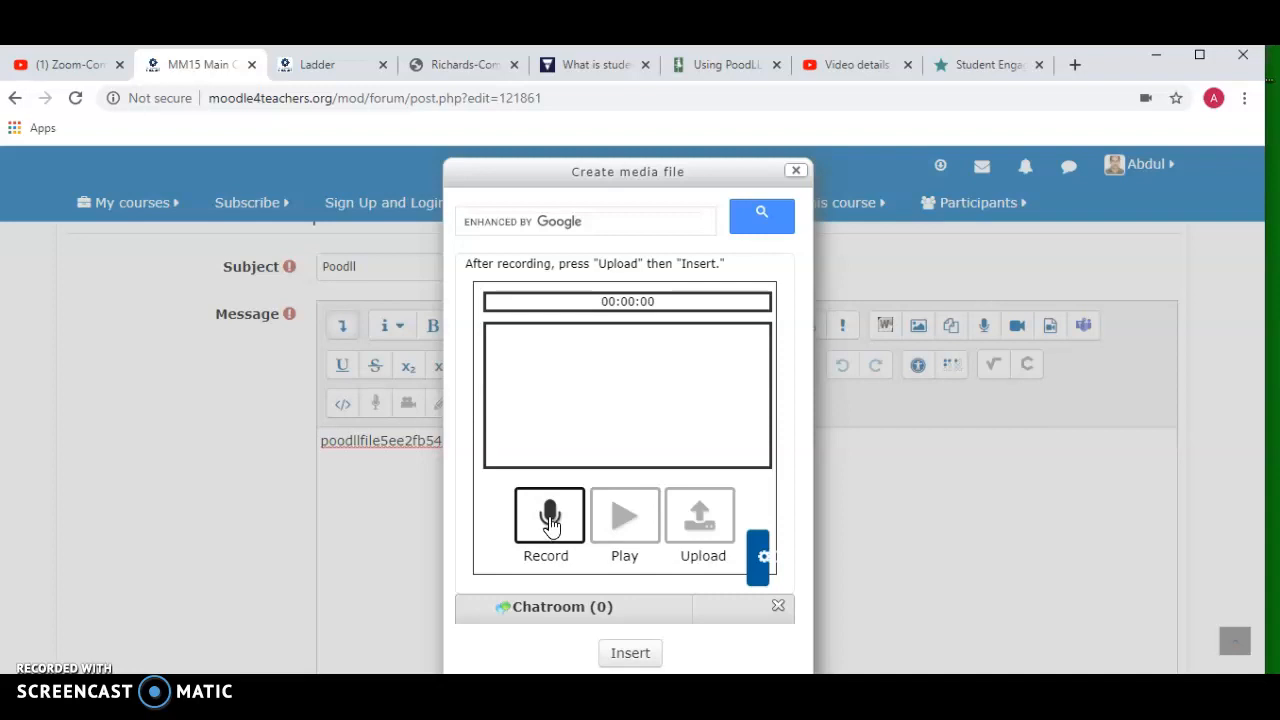
click(549, 530)
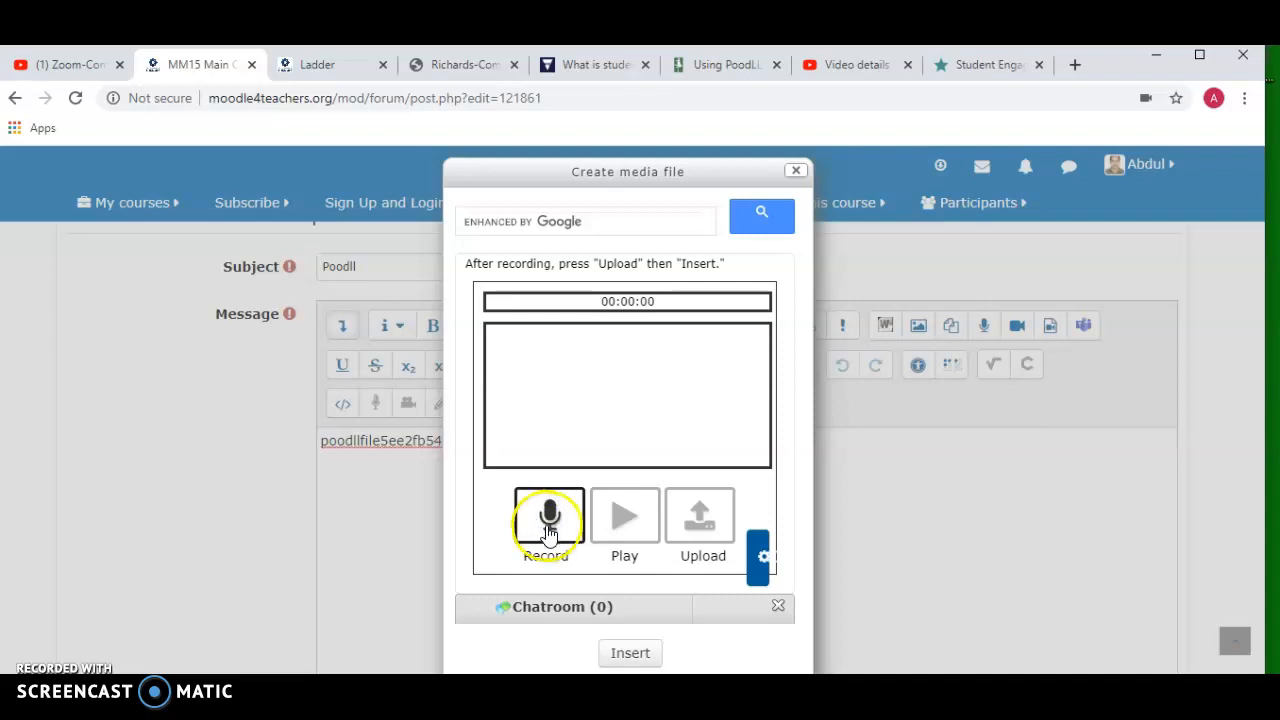
click(606, 528)
click(569, 522)
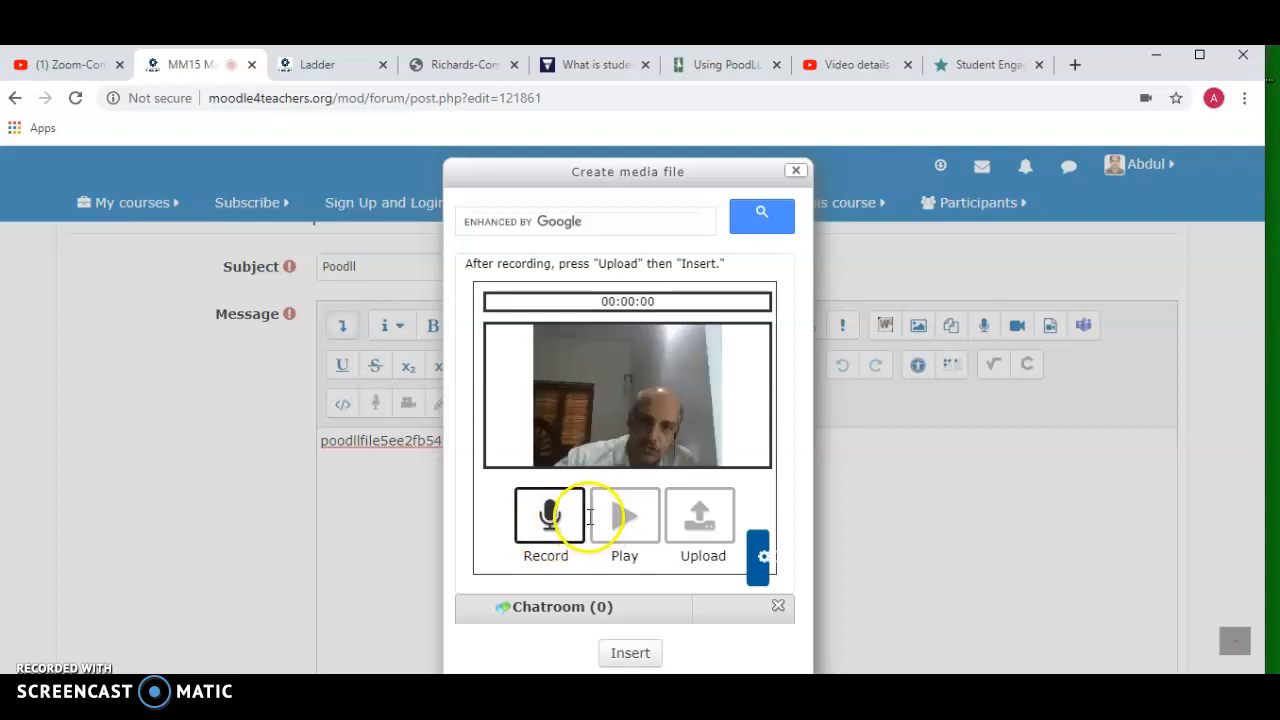
click(556, 532)
click(626, 530)
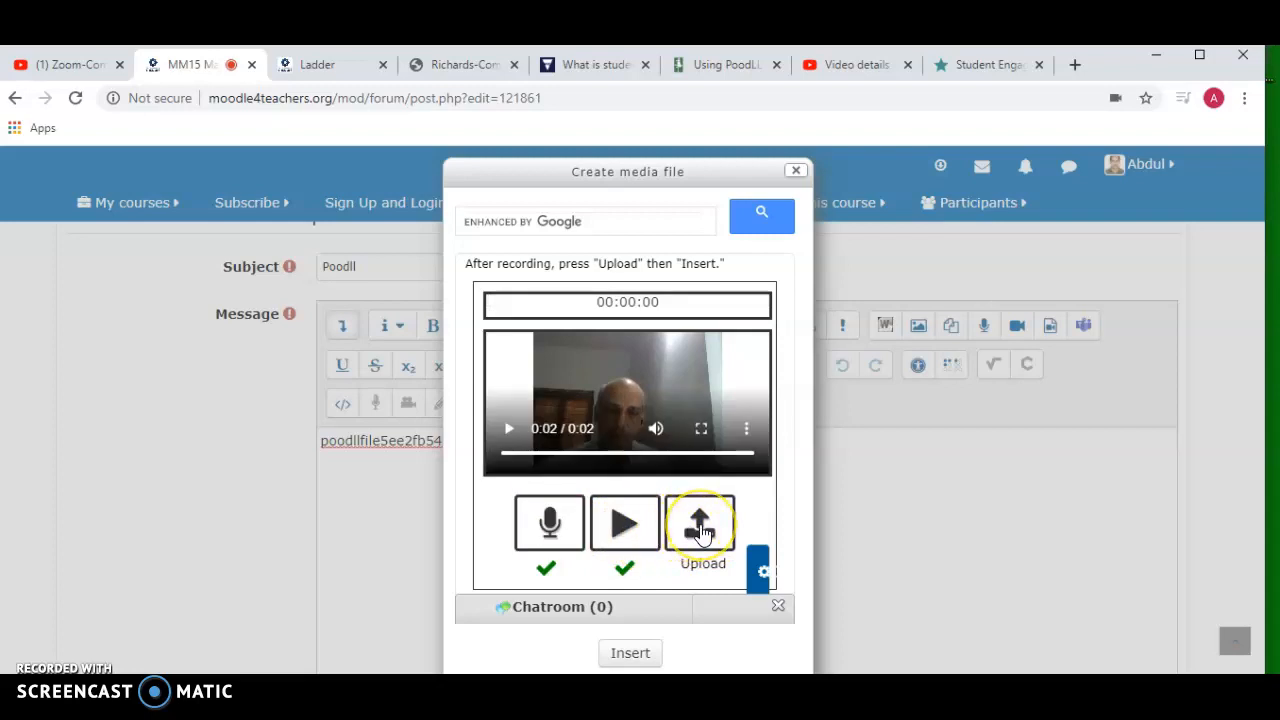
Step: Upload the recorded video and insert it above the audio file in the message, each on its own line
click(700, 533)
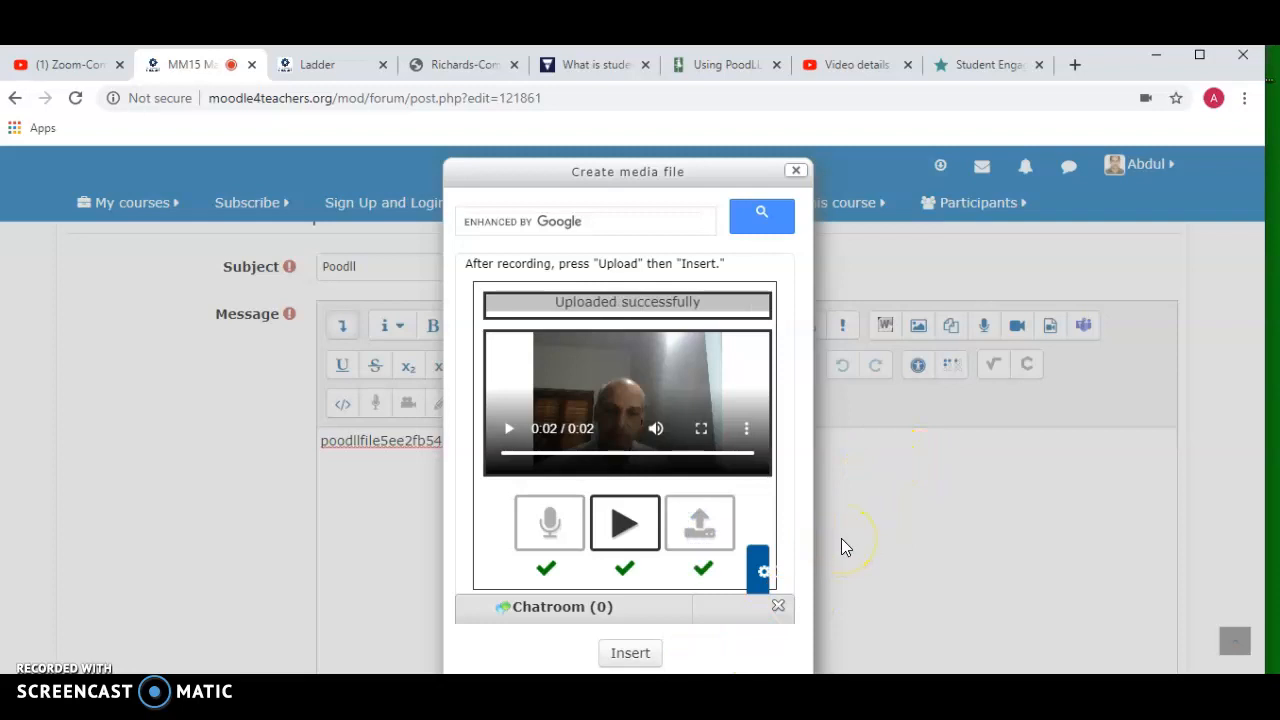
click(631, 653)
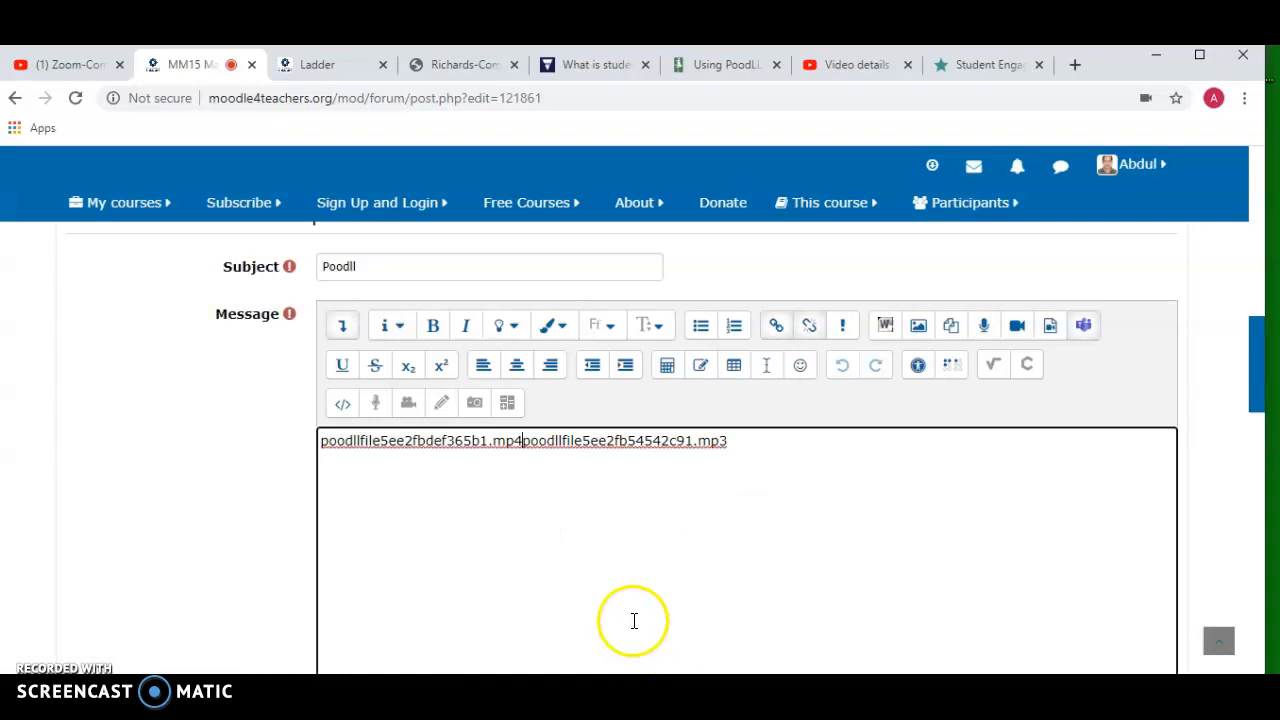
key(Return)
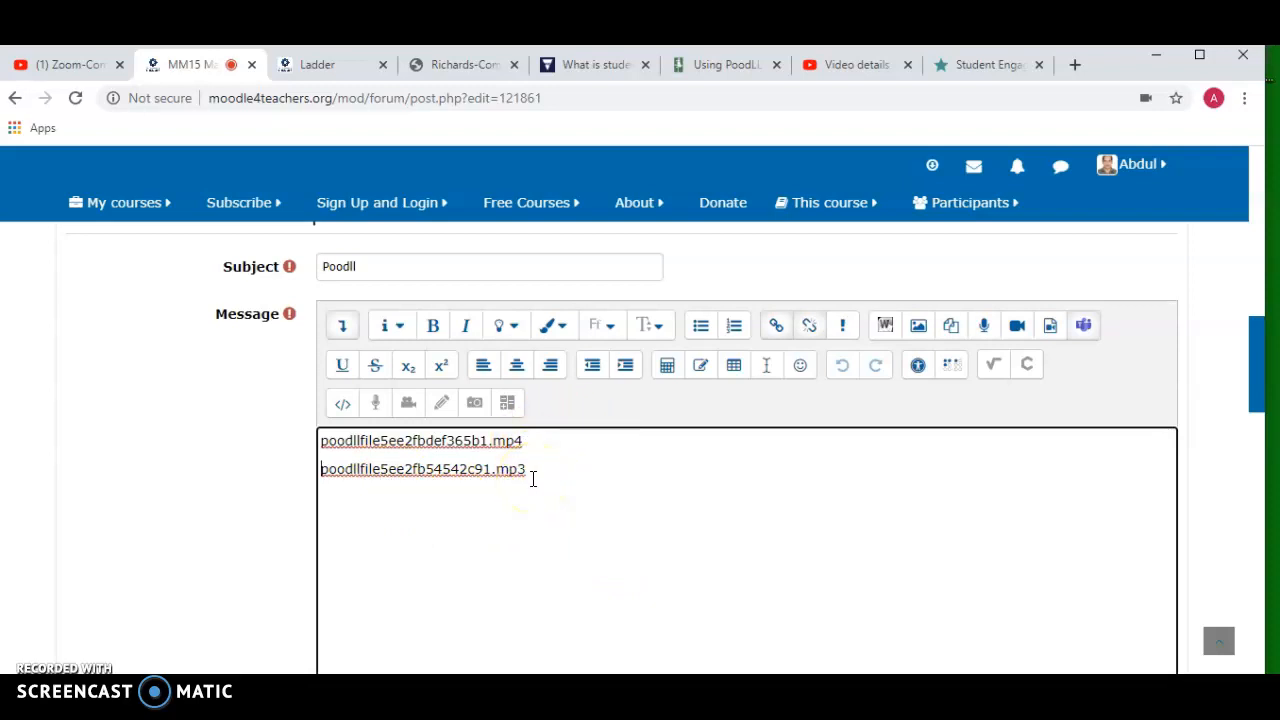
Step: Put the MP4 and MP3 files on separate lines in the message and save the changes to the post
key(BackSpace)
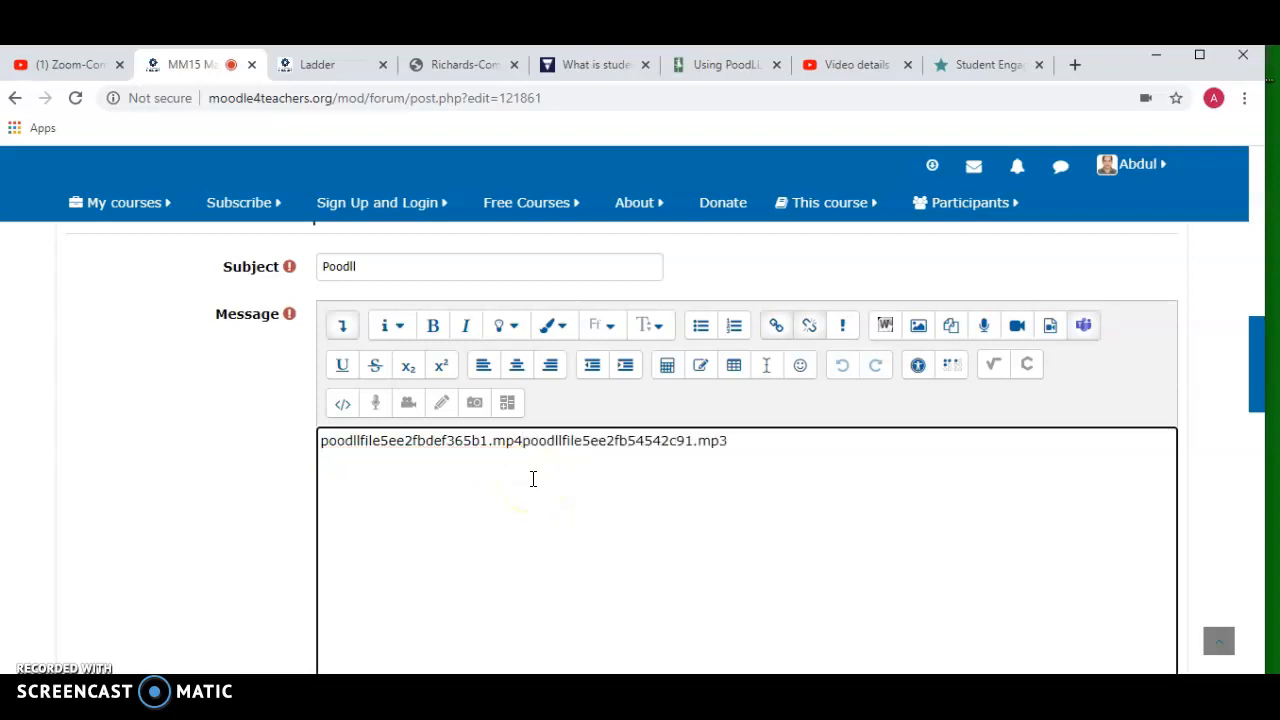
key(Return)
click(553, 466)
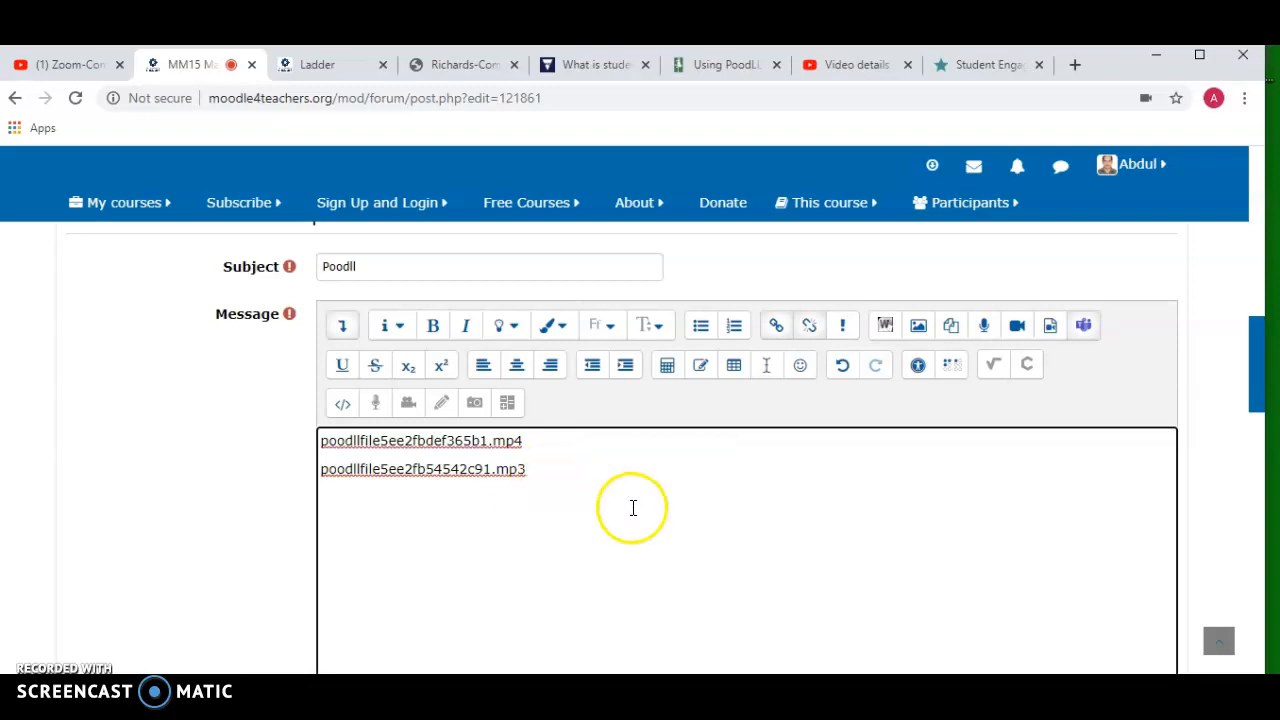
scroll(806, 503, down, 10)
scroll(727, 515, down, 1)
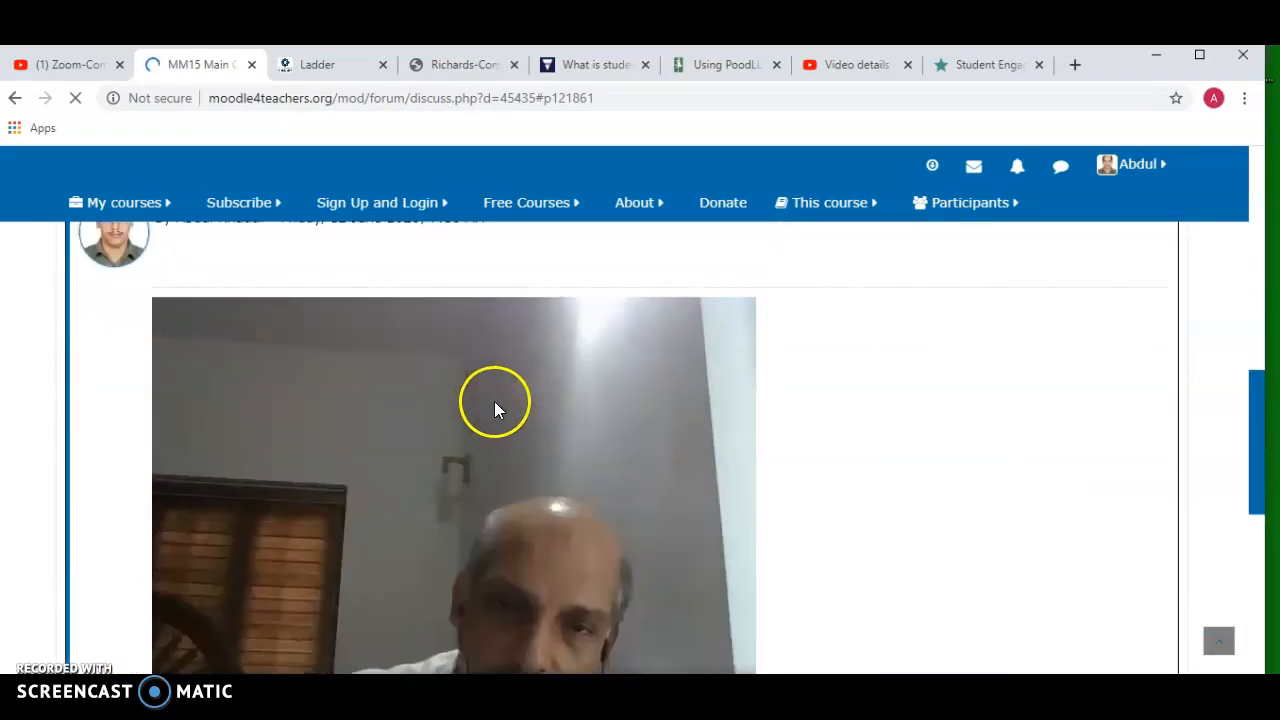
Step: Play the recorded video in the saved Poodll post and check the audio player below it
drag(1257, 400, 1258, 476)
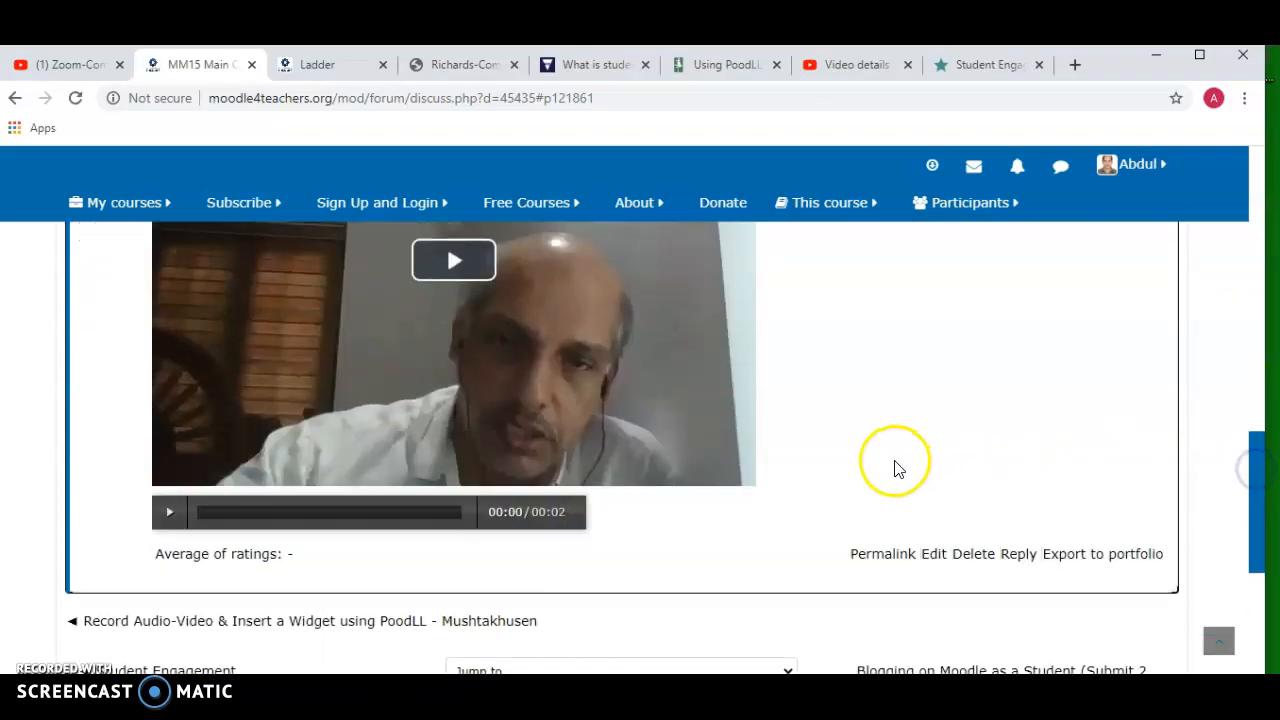
click(457, 260)
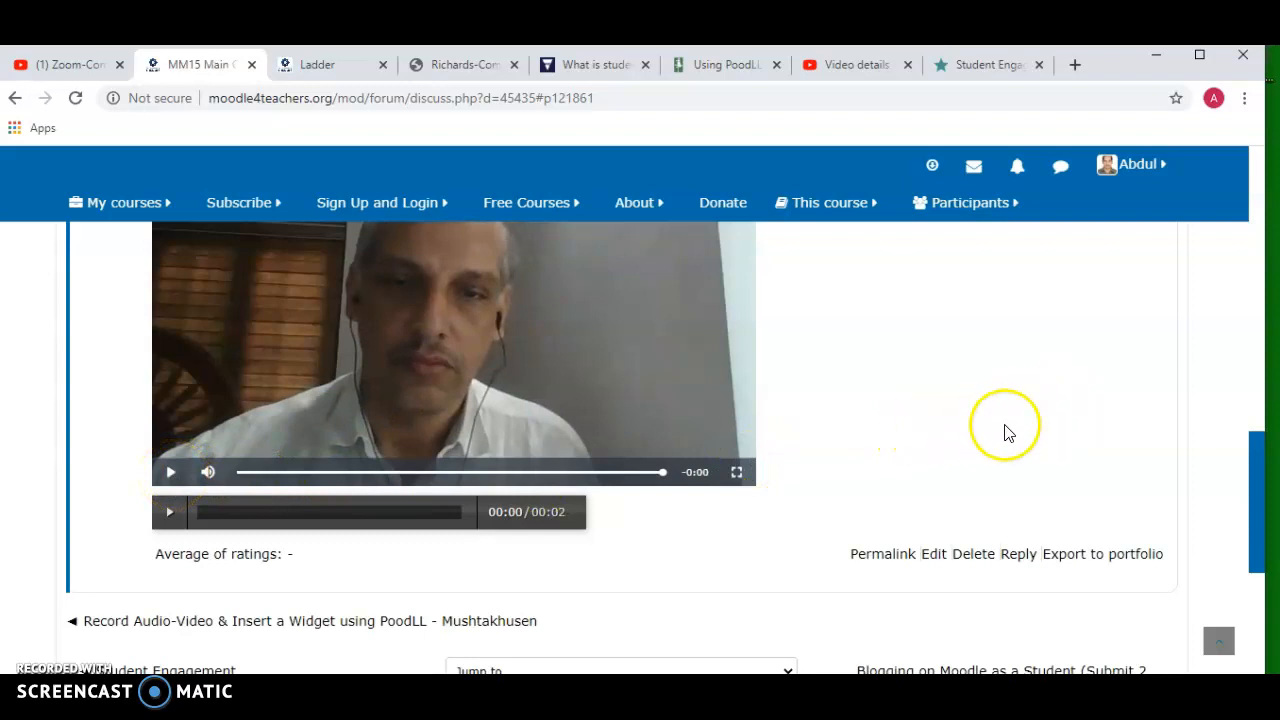
drag(1251, 443, 1258, 430)
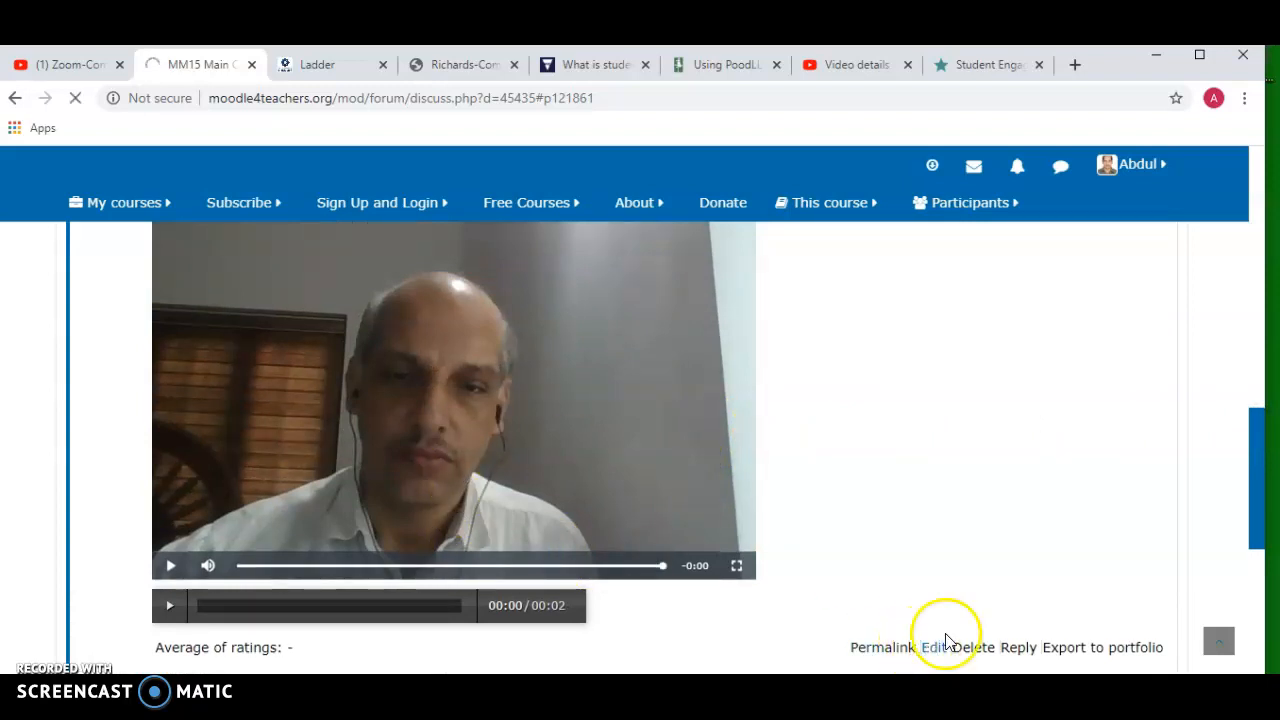
Step: Reopen the Poodll post for editing and open the PoodLL drawing canvas from the message editor's advanced tools
click(935, 647)
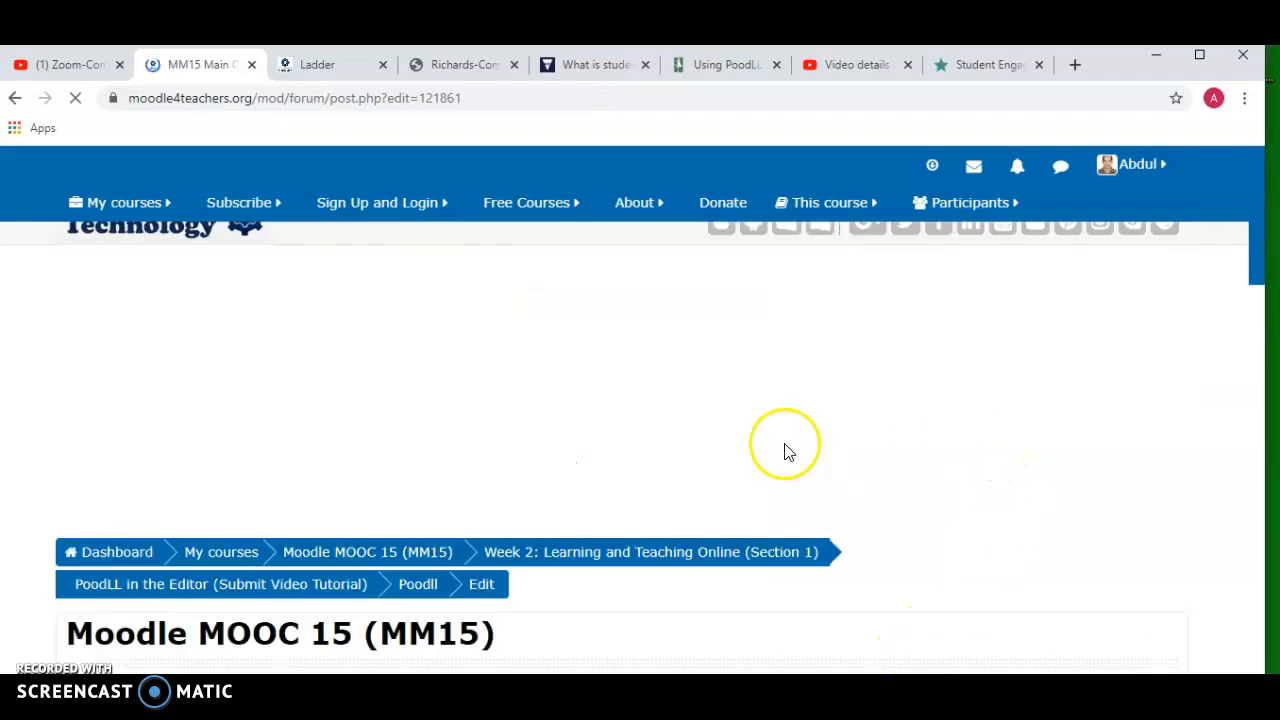
scroll(788, 452, down, 4)
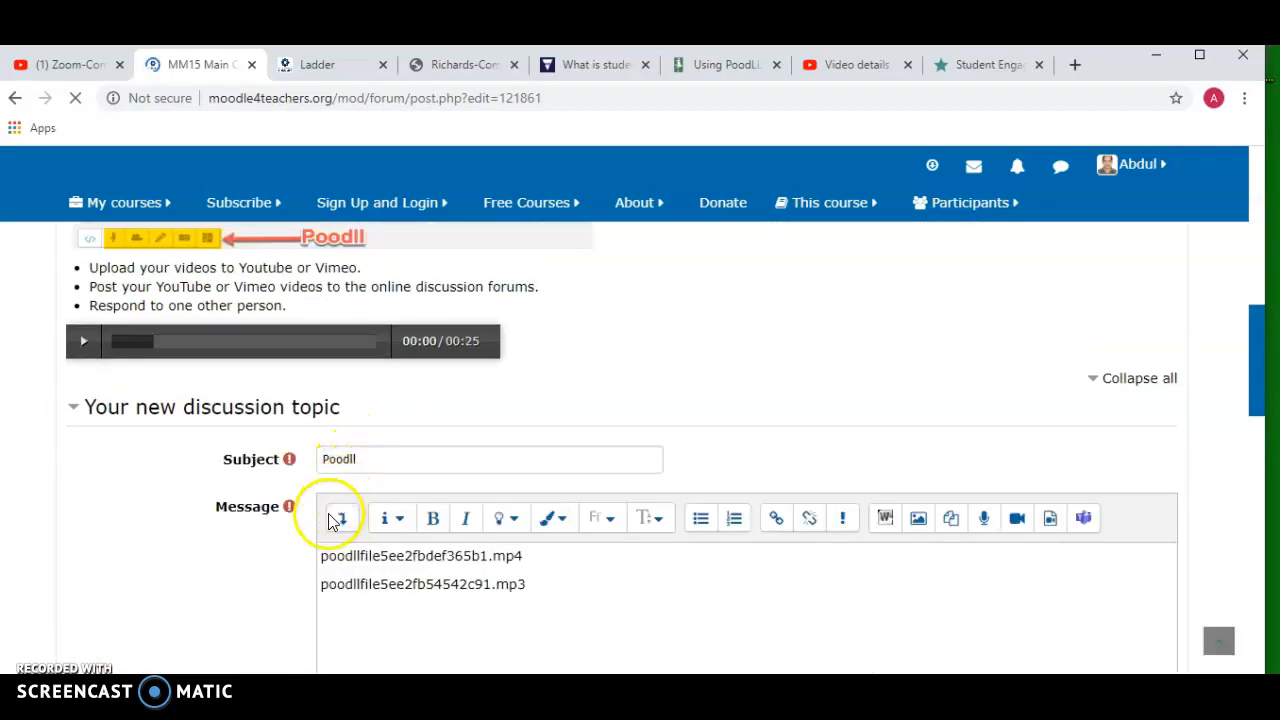
click(336, 521)
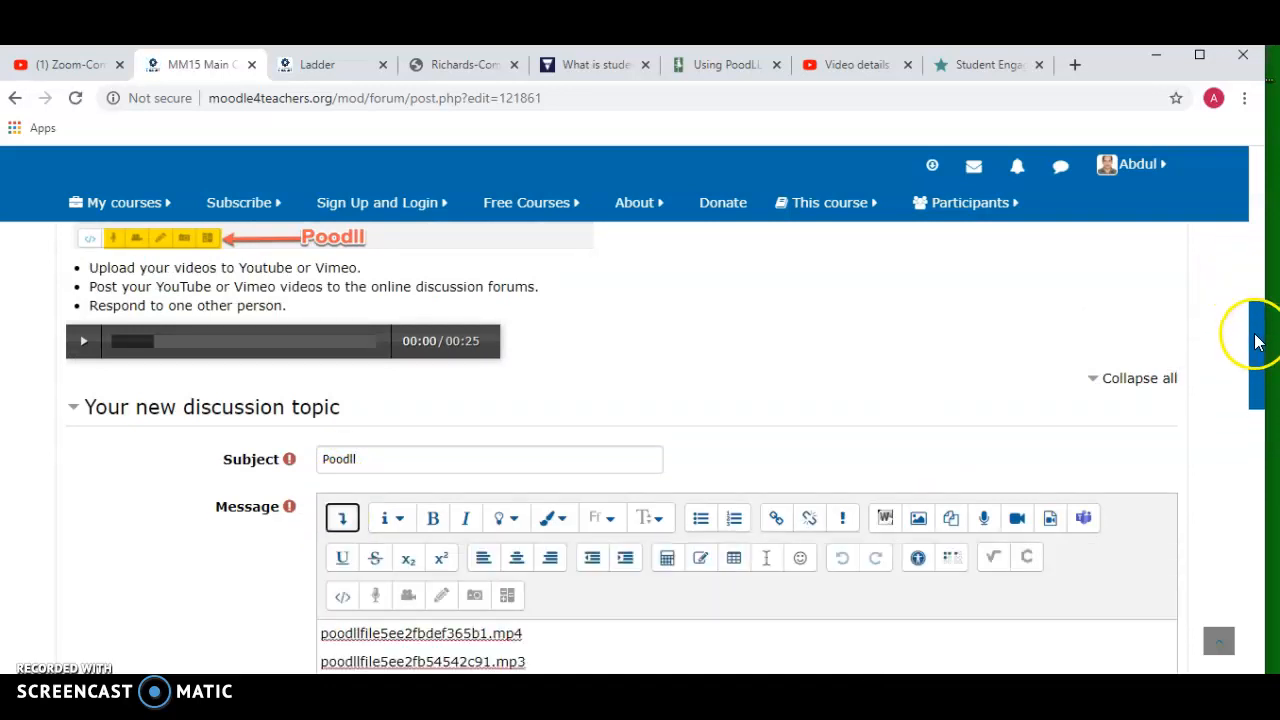
scroll(1258, 342, down, 1)
click(444, 523)
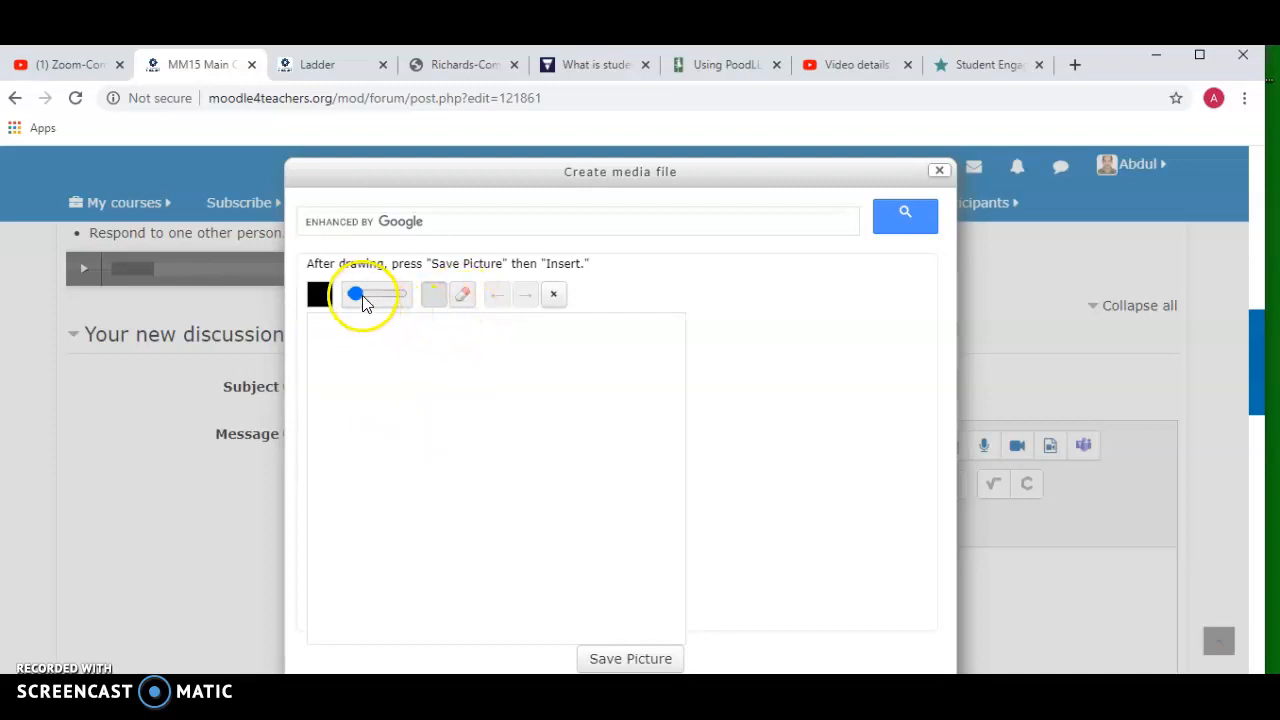
Step: Draw a house with a pitched roof, walls, a door and two windows in bright green with a slightly thicker brush
drag(362, 295, 320, 305)
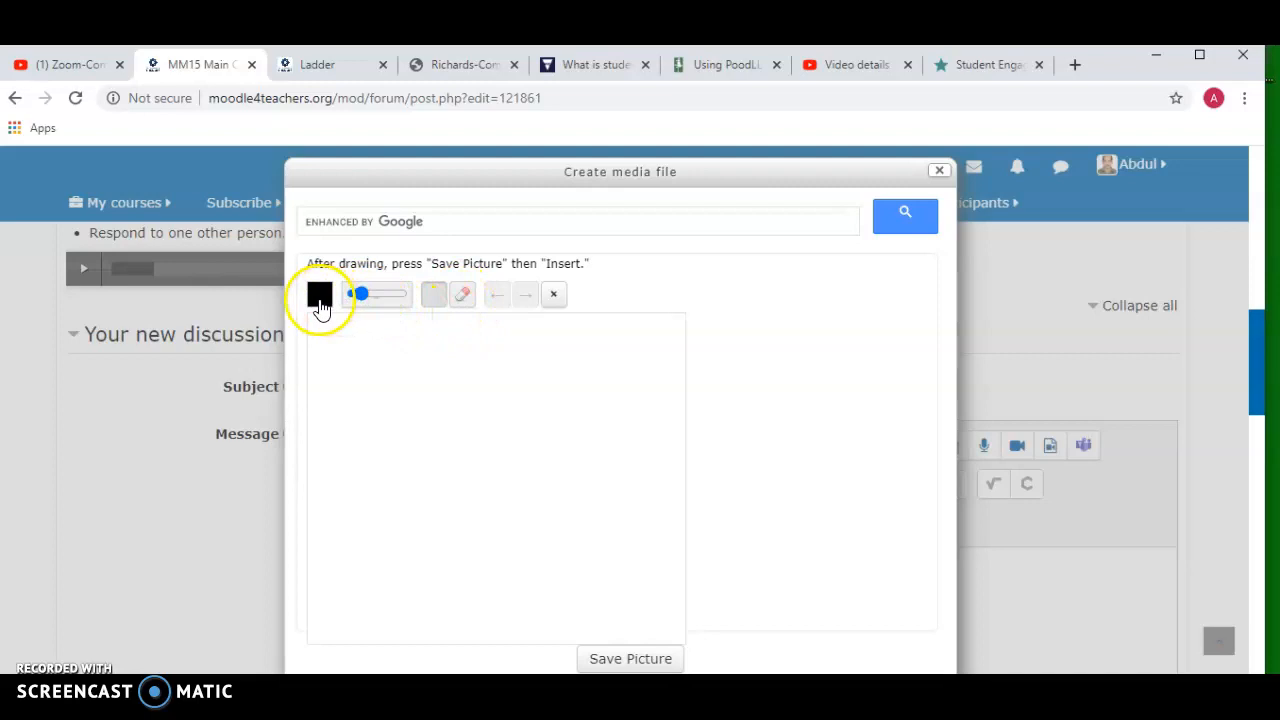
click(320, 303)
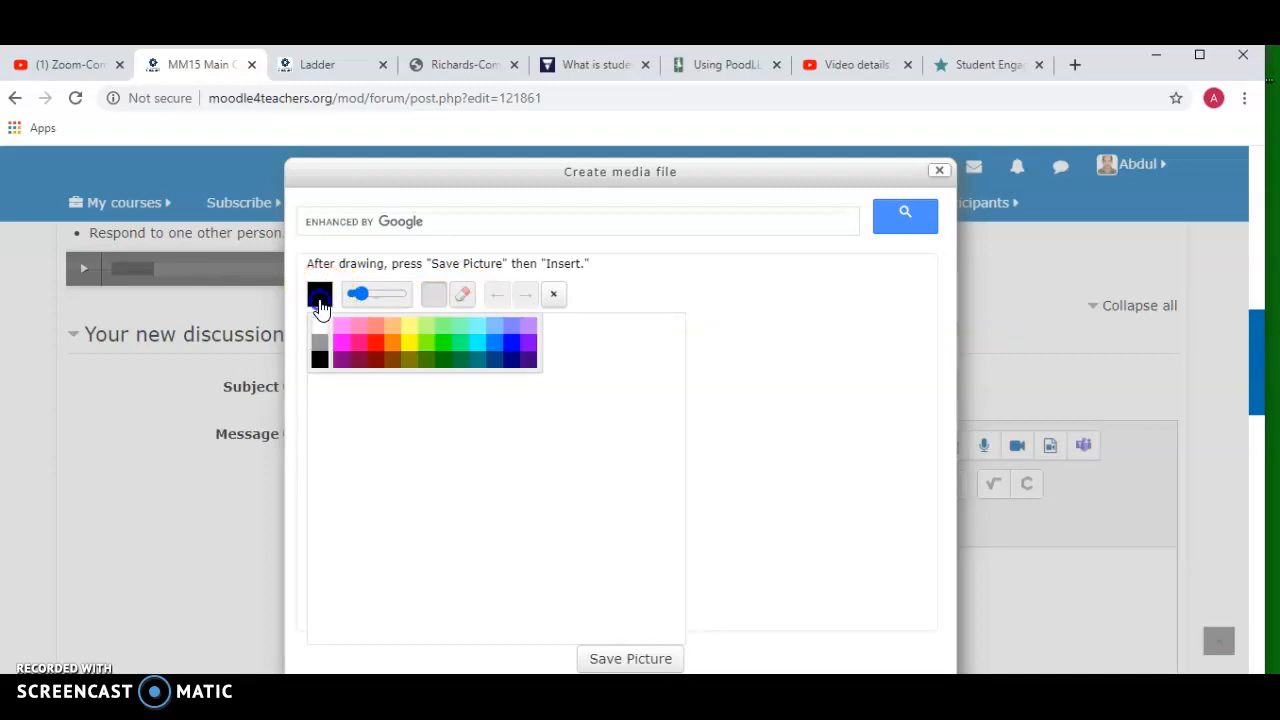
click(425, 345)
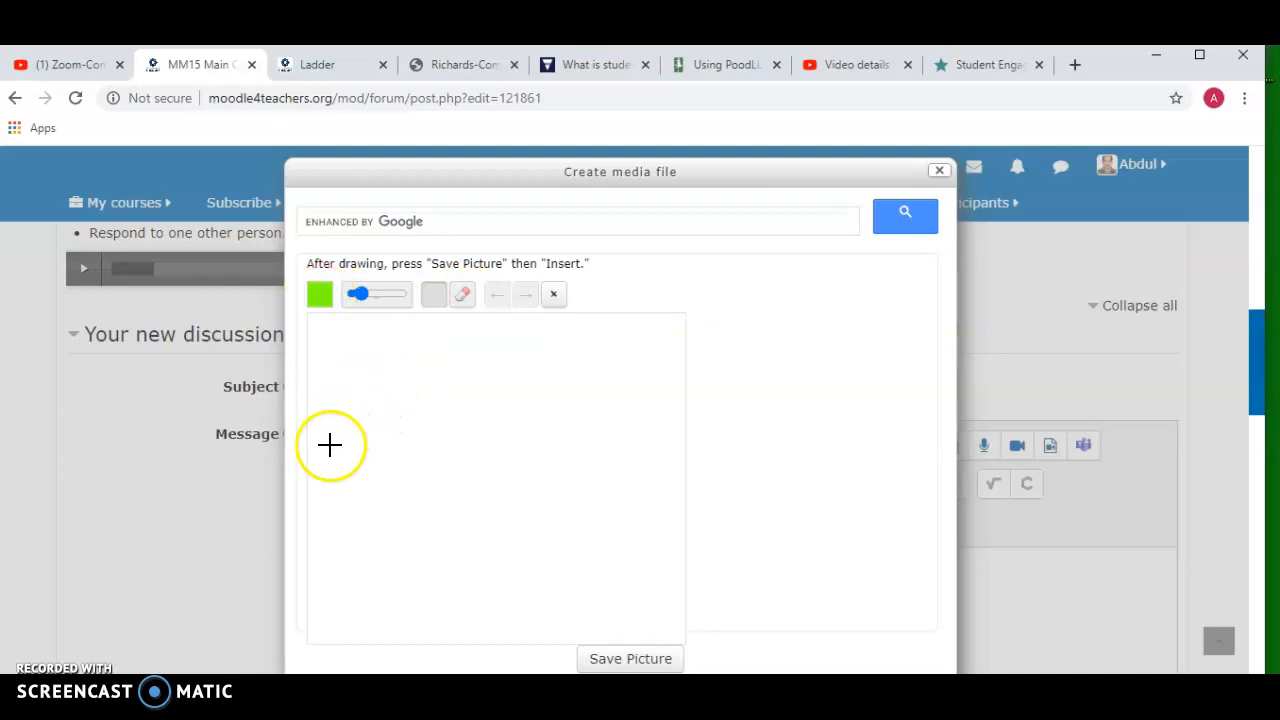
drag(330, 448, 413, 386)
drag(477, 467, 500, 486)
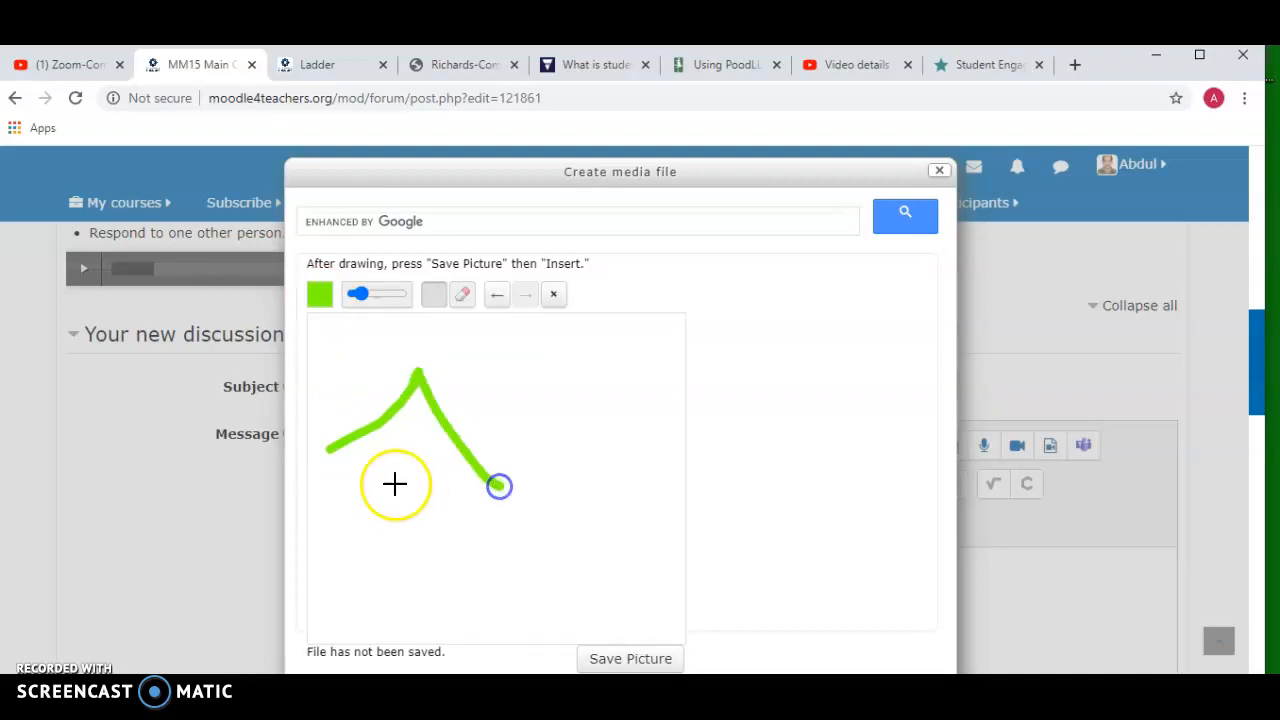
mouse_move(343, 457)
mouse_down()
mouse_move(476, 477)
mouse_move(357, 579)
mouse_up()
drag(472, 488, 498, 594)
mouse_move(409, 481)
mouse_down()
mouse_move(420, 547)
mouse_move(440, 574)
mouse_up()
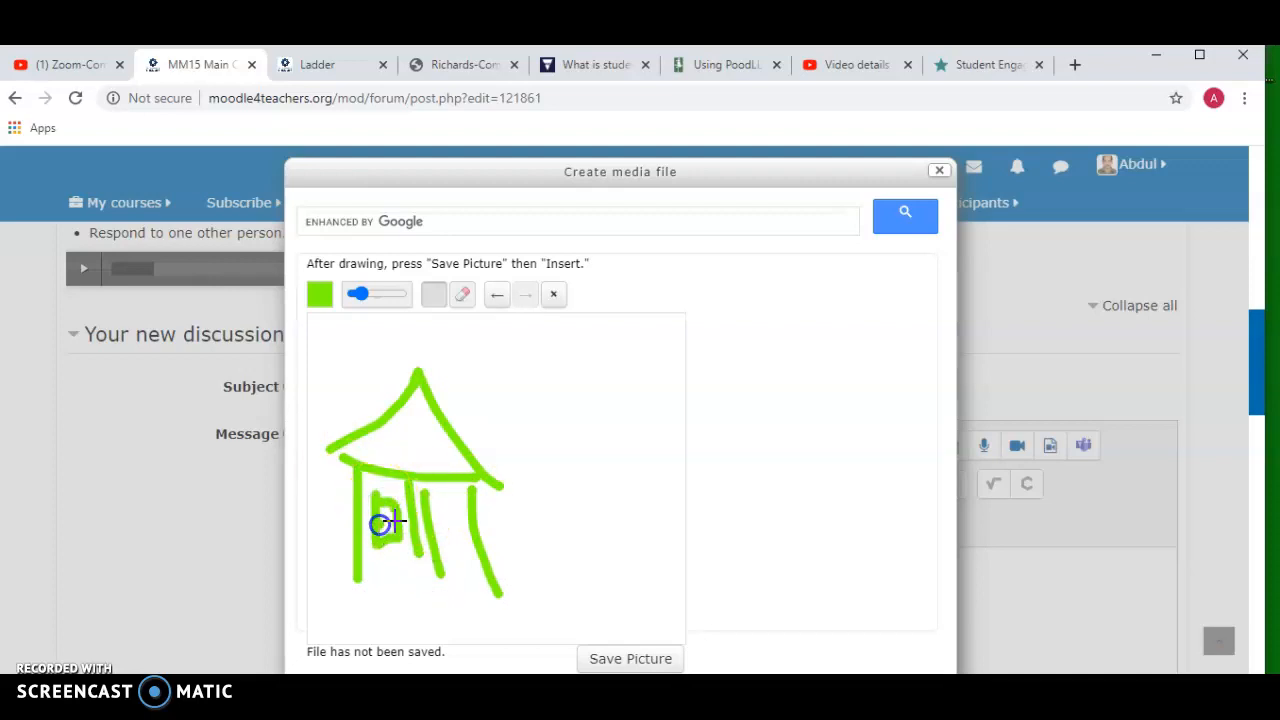
drag(385, 519, 400, 515)
click(440, 506)
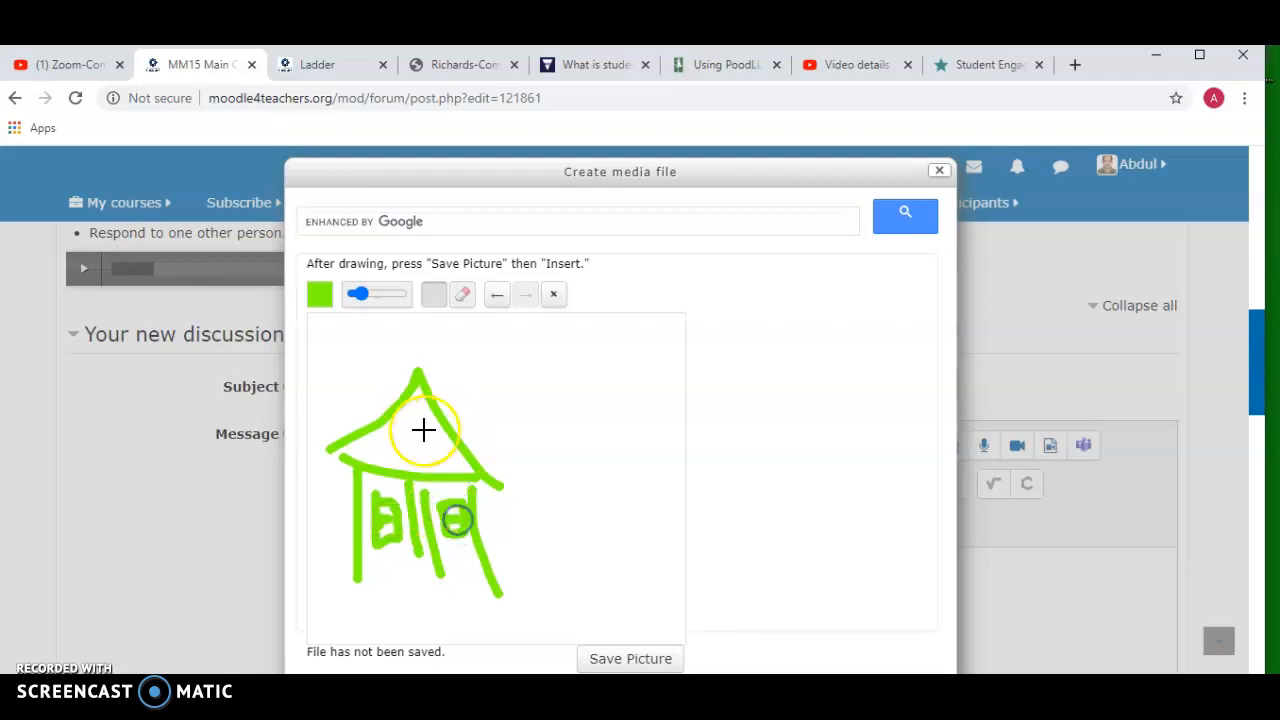
Step: Draw two curved palm trees with leafy crowns in bright green beside the house
mouse_move(600, 350)
mouse_down()
mouse_move(574, 443)
mouse_move(520, 493)
mouse_up()
mouse_move(656, 382)
mouse_down()
mouse_move(554, 543)
mouse_move(527, 558)
mouse_up()
mouse_move(594, 431)
mouse_down()
mouse_move(594, 354)
mouse_move(573, 364)
mouse_move(608, 354)
mouse_move(627, 394)
mouse_up()
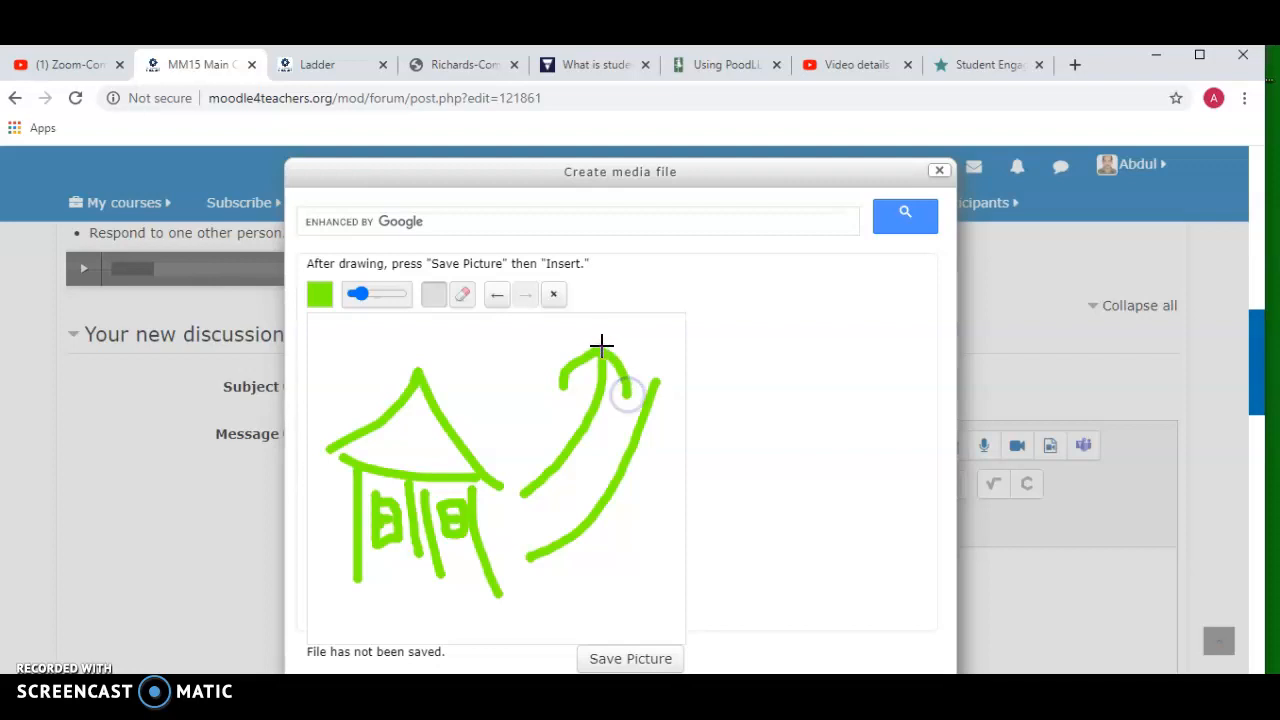
drag(632, 336, 640, 343)
mouse_move(643, 400)
mouse_down()
mouse_move(669, 434)
mouse_move(646, 383)
mouse_move(637, 401)
mouse_up()
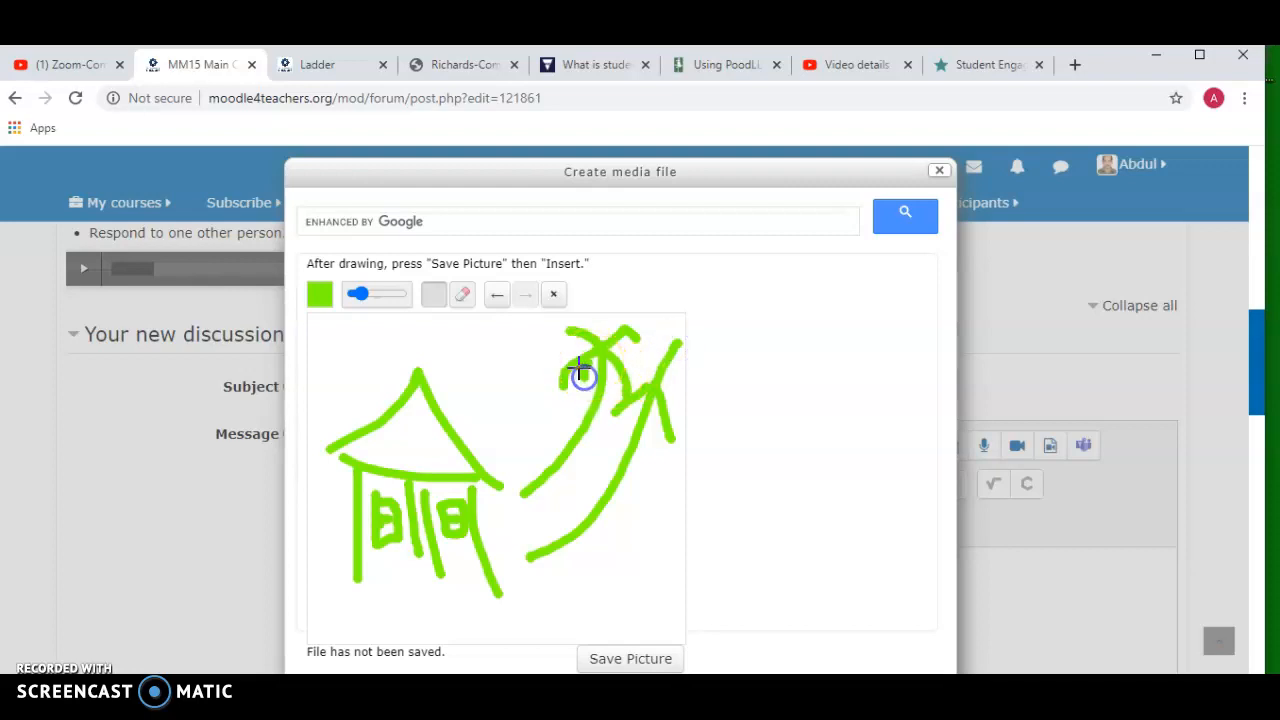
mouse_move(564, 340)
mouse_down()
mouse_move(627, 350)
mouse_move(640, 401)
mouse_move(659, 407)
mouse_up()
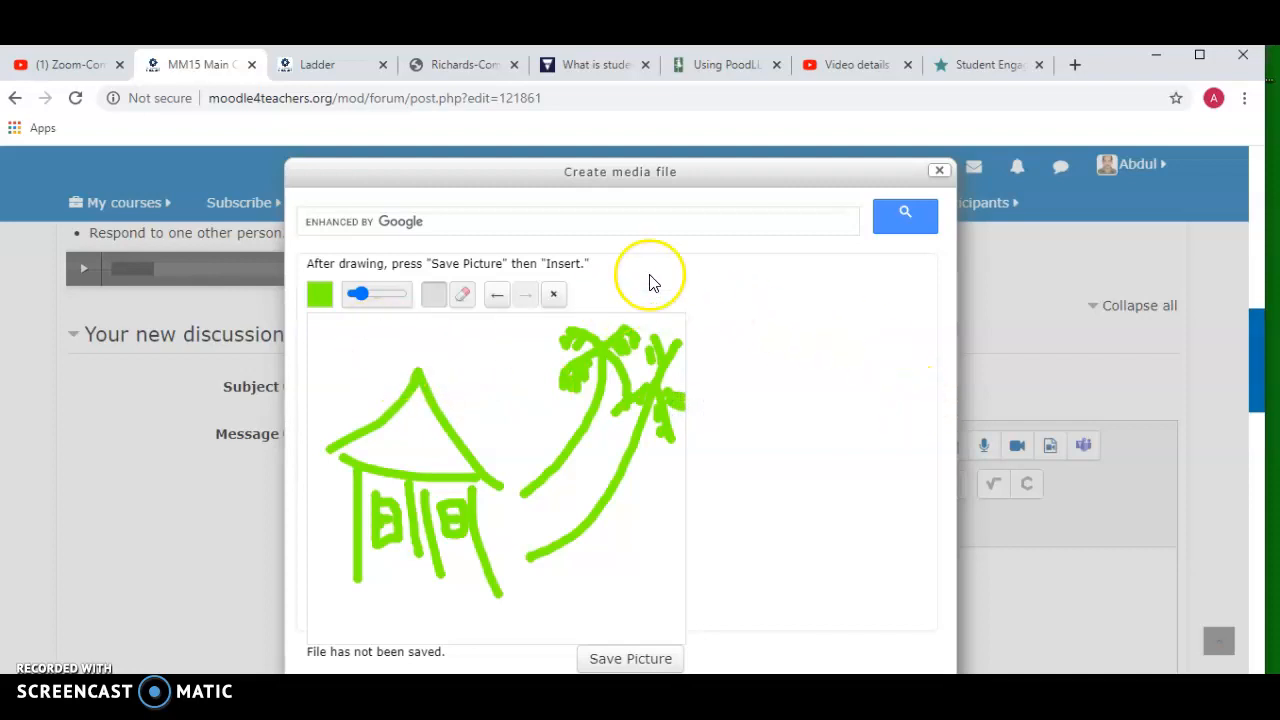
Step: Draw a sun as a salmon-pink circle above the house's roof and save the picture
click(321, 292)
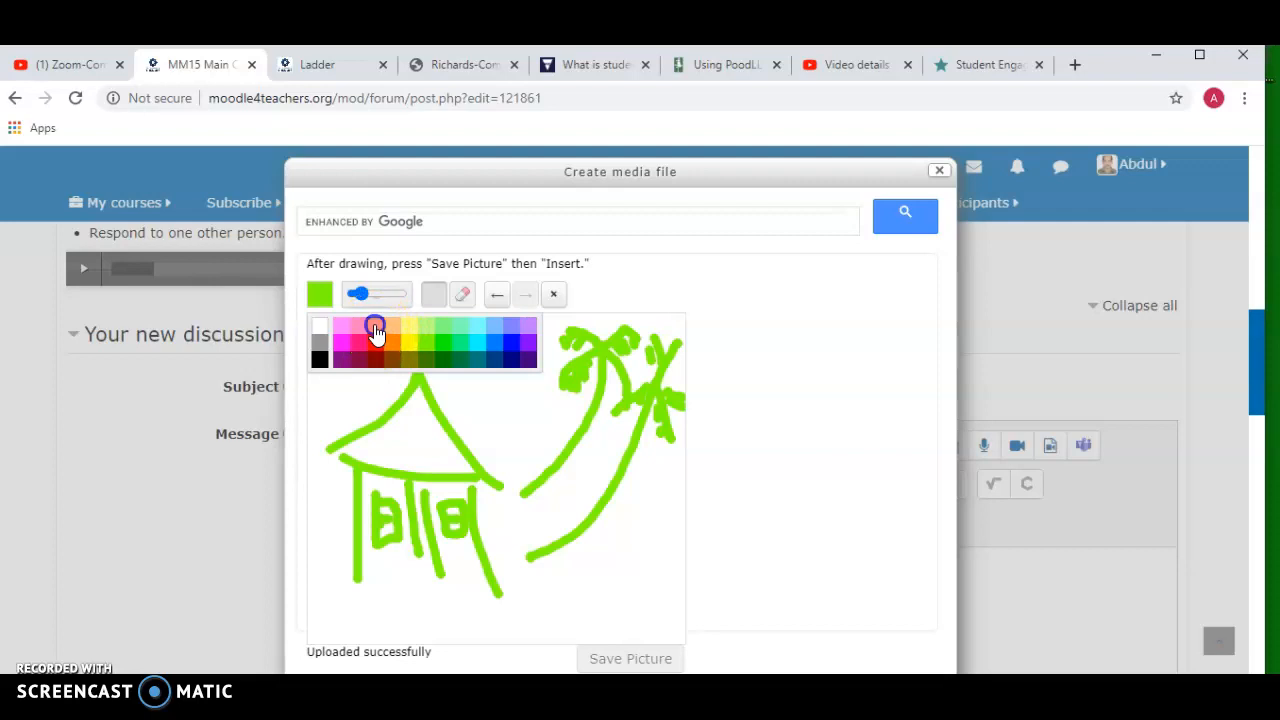
click(374, 328)
mouse_move(324, 343)
mouse_down()
mouse_move(364, 330)
mouse_move(323, 337)
mouse_up()
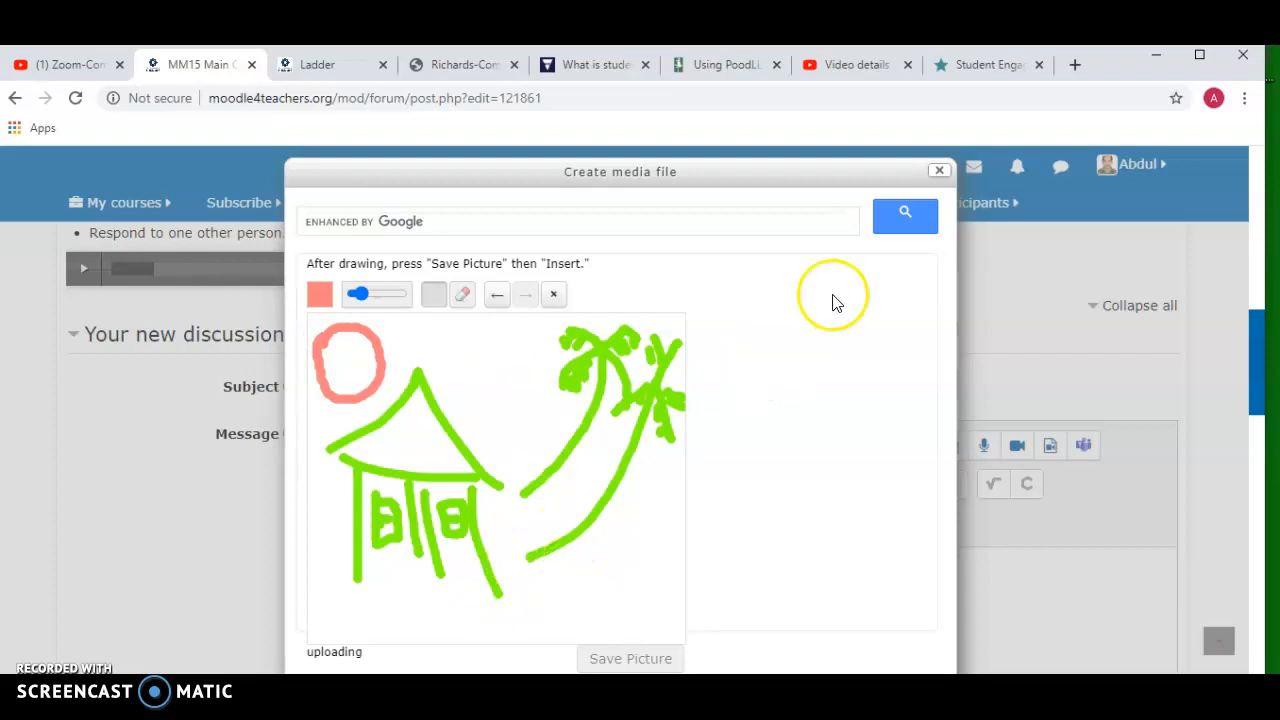
Step: Insert the saved drawing into the message in front of the video file
drag(731, 177, 737, 106)
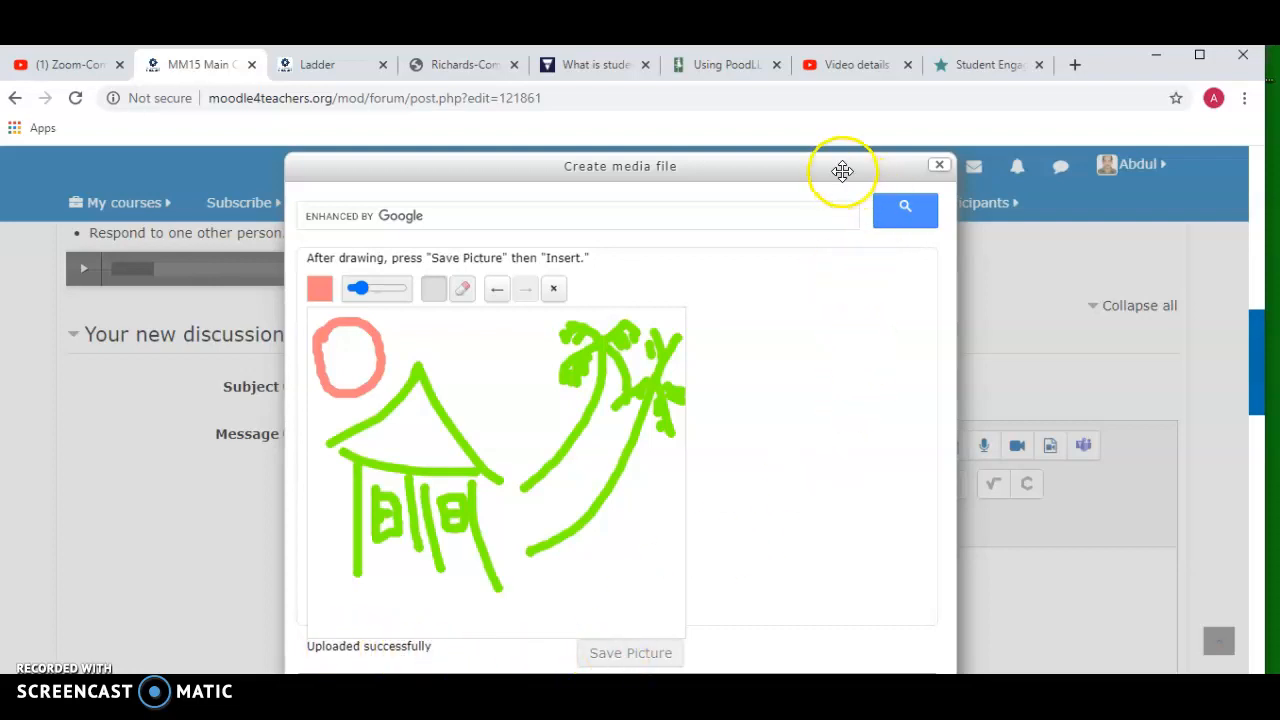
drag(843, 166, 845, 104)
drag(1261, 362, 1260, 408)
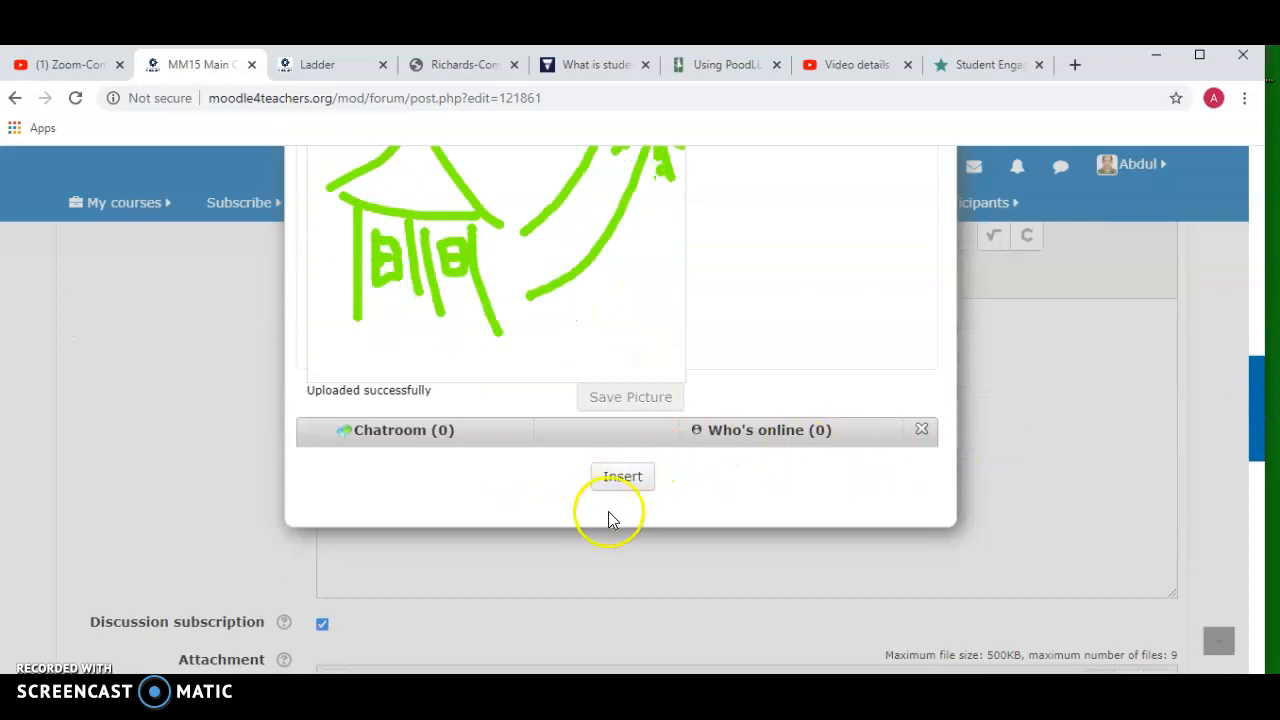
click(622, 483)
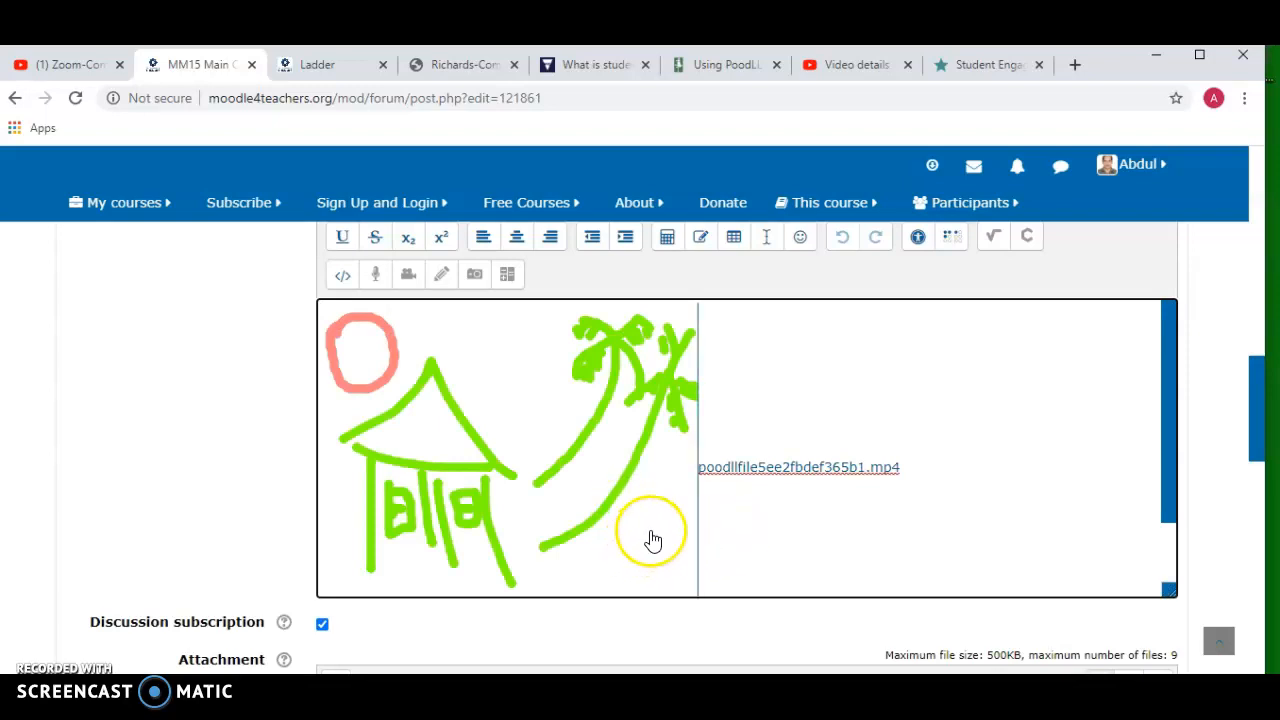
Step: Save the changes to the Poodll post and view the post with its media
scroll(801, 488, down, 1)
scroll(801, 488, down, 4)
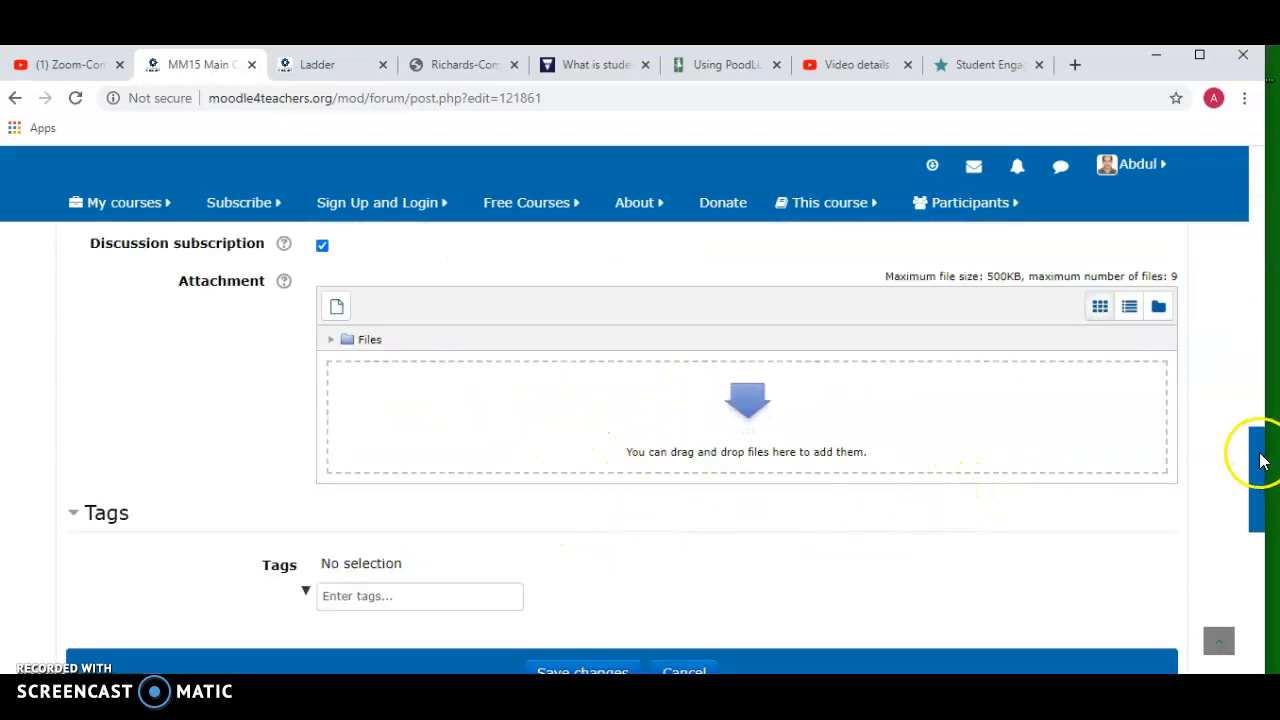
drag(1262, 450, 1261, 496)
click(575, 432)
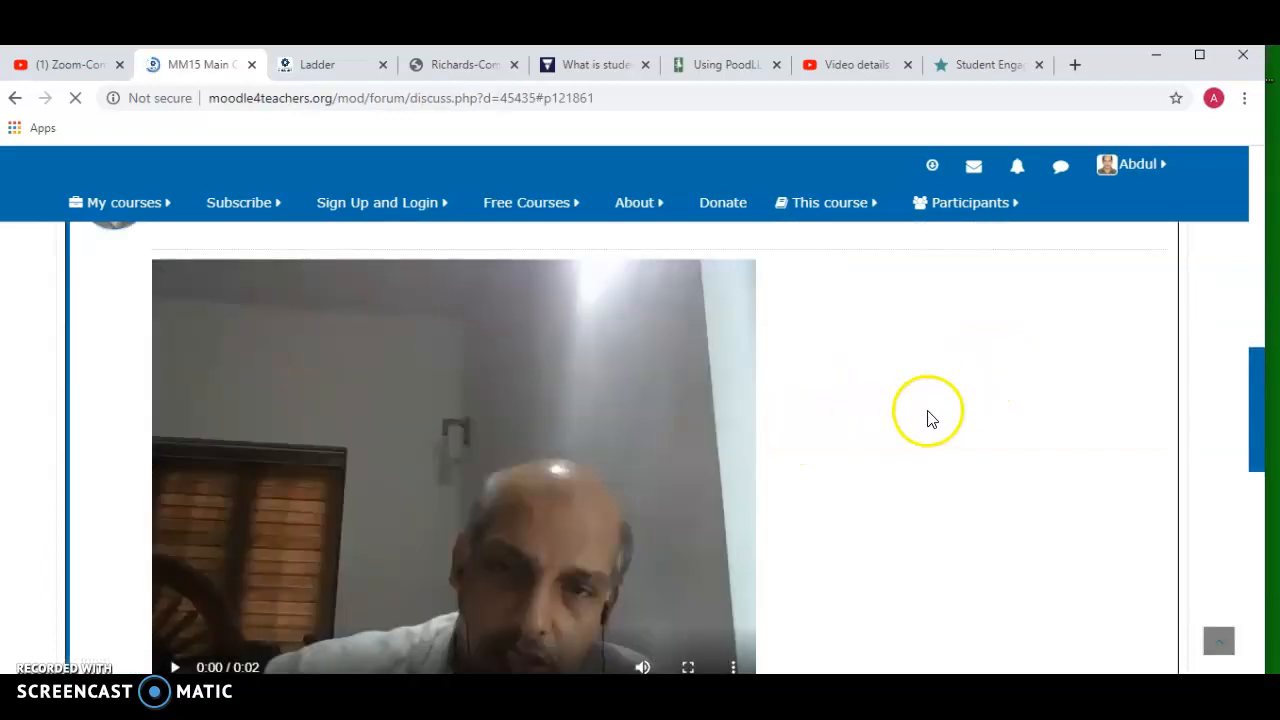
click(1257, 488)
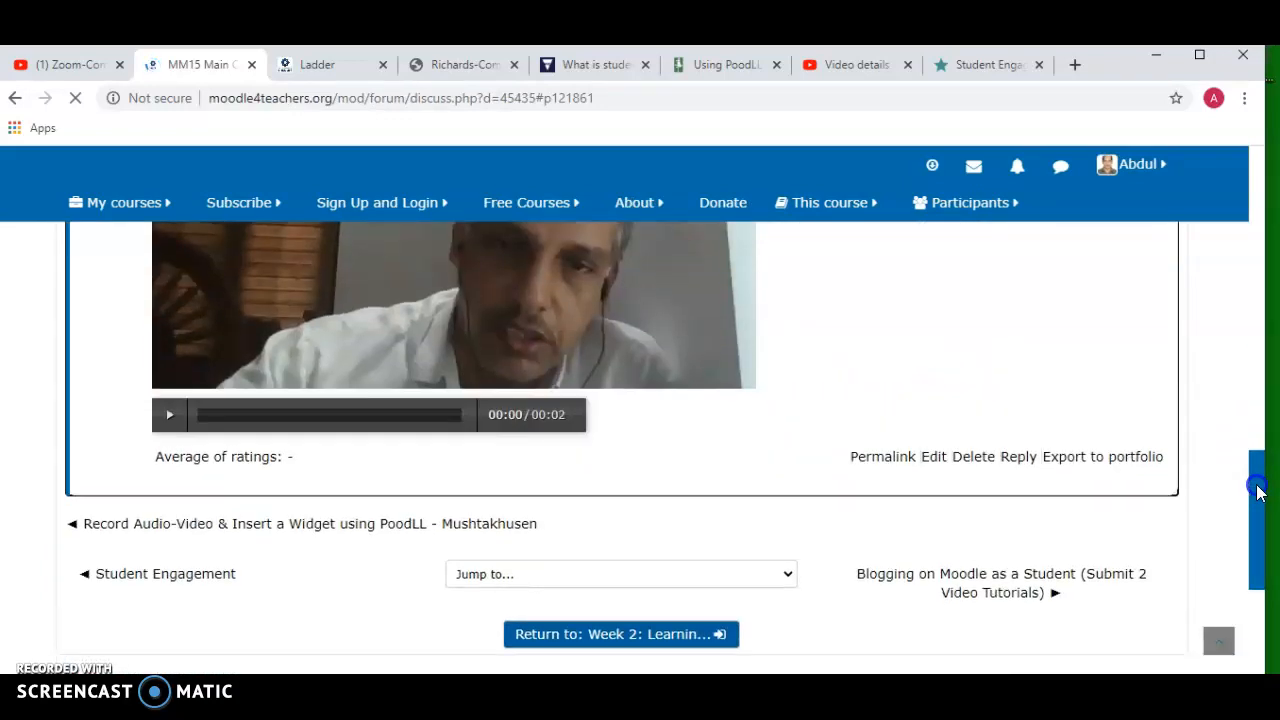
mouse_move(1257, 490)
mouse_down()
mouse_move(1257, 515)
mouse_move(1257, 500)
mouse_up()
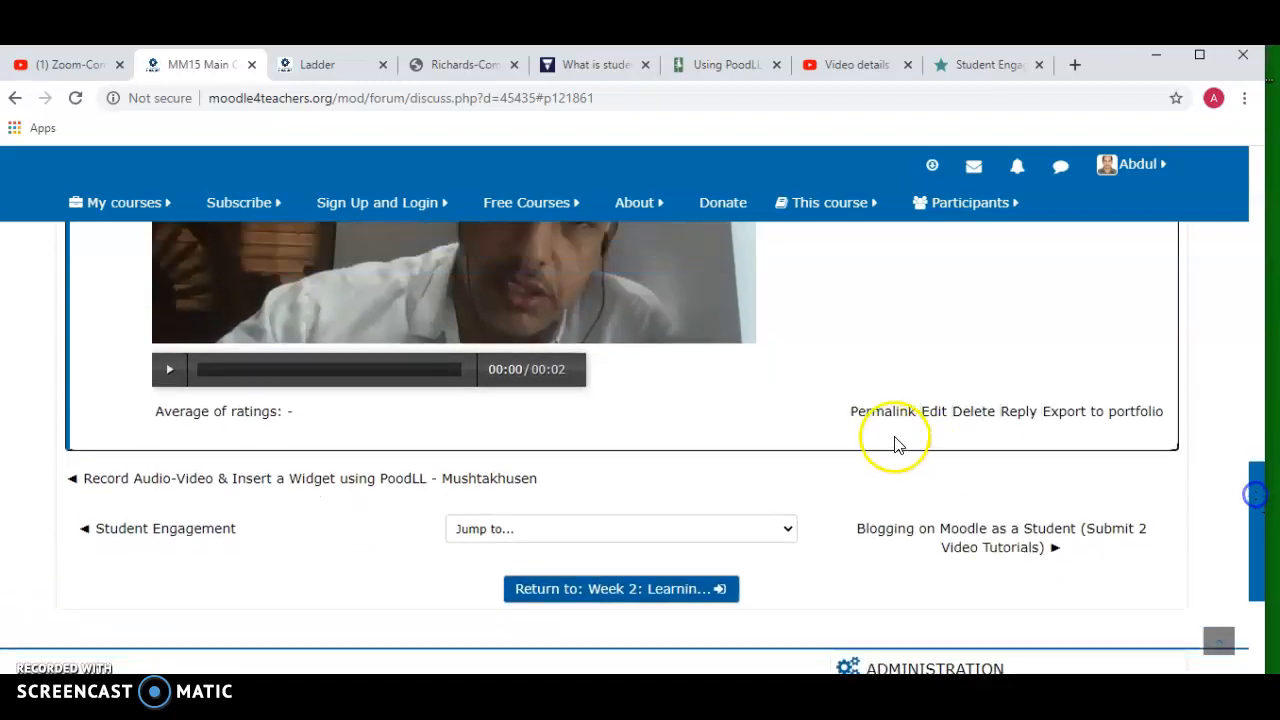
Step: Reopen the Poodll post for editing and open the PoodLL Take a Picture tool for the message
click(932, 412)
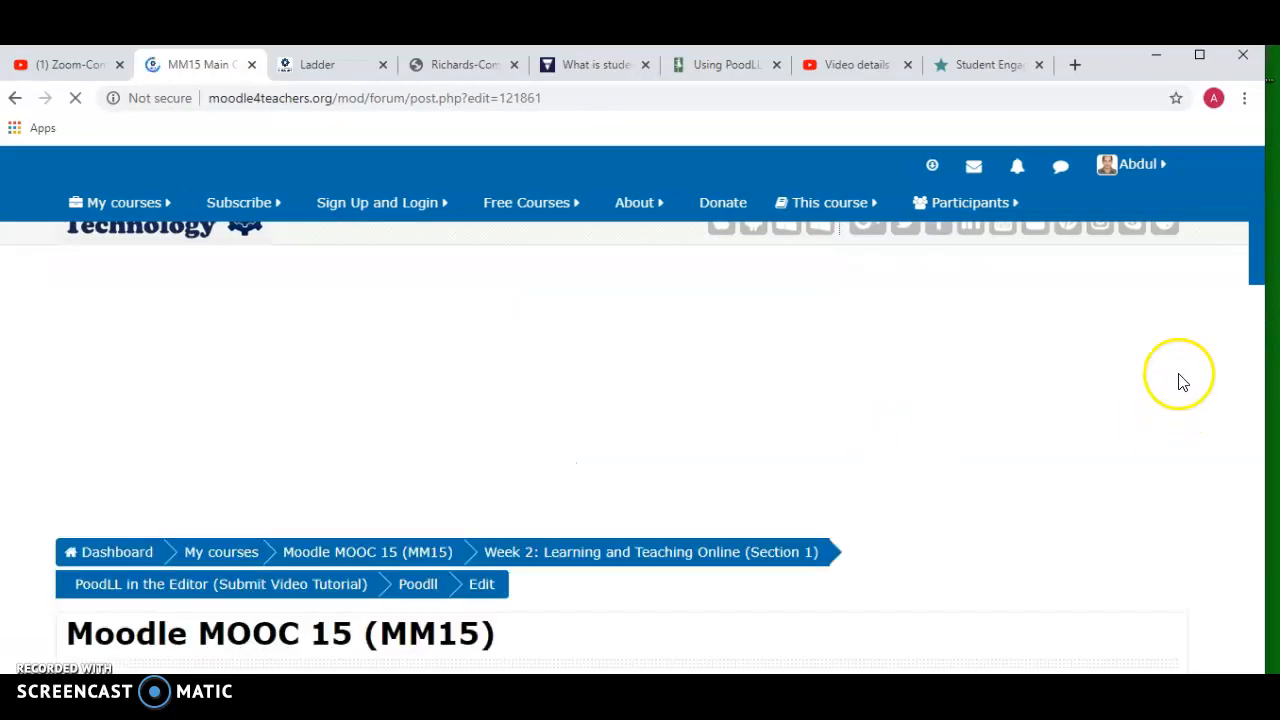
drag(1258, 207, 1258, 410)
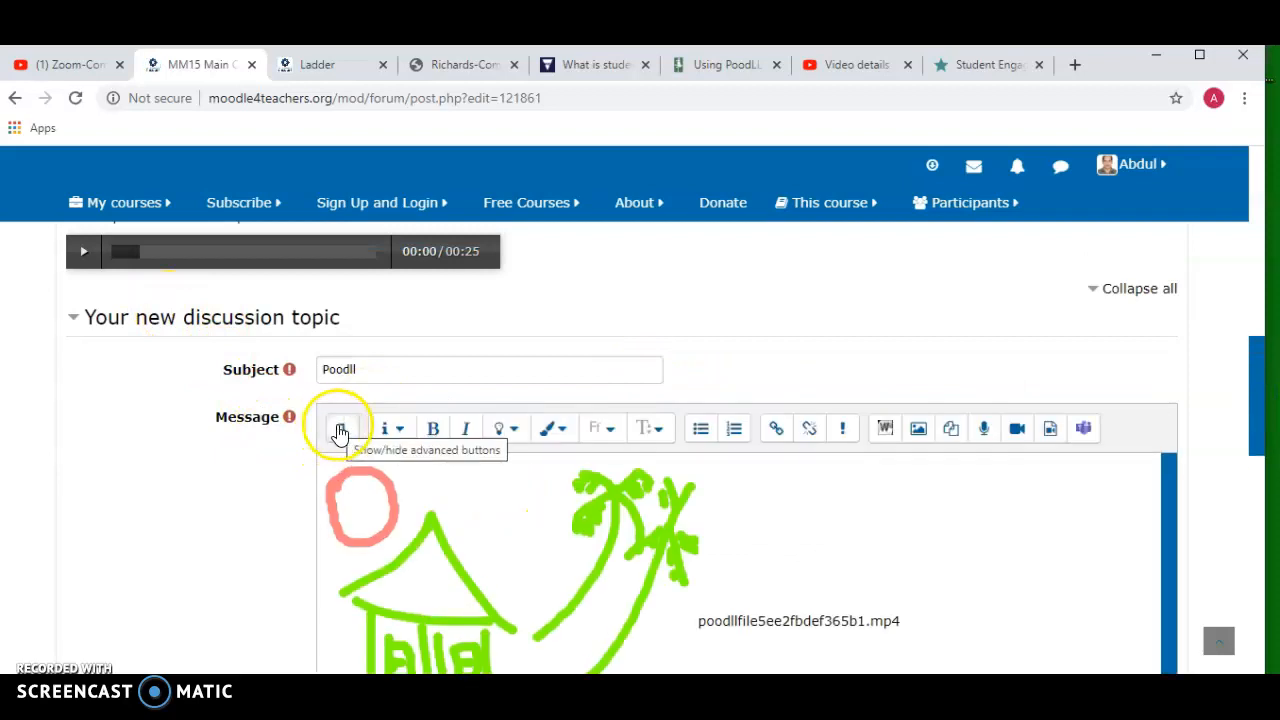
click(340, 432)
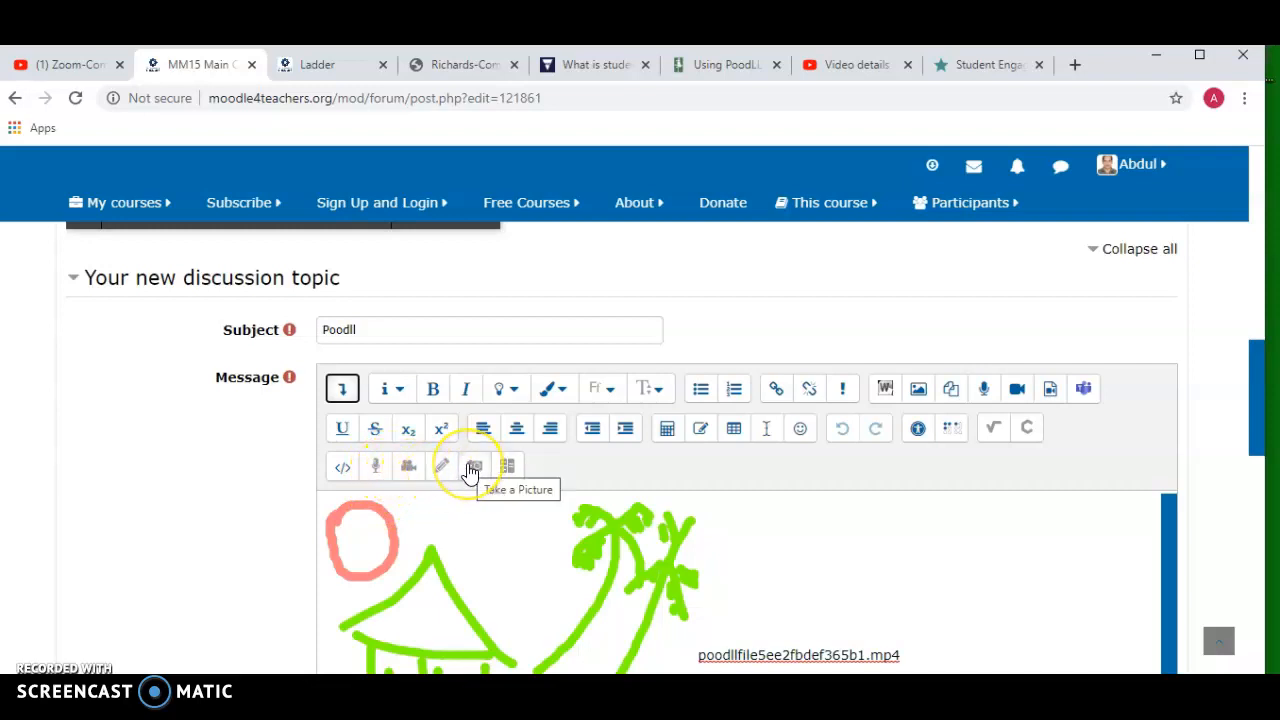
click(471, 468)
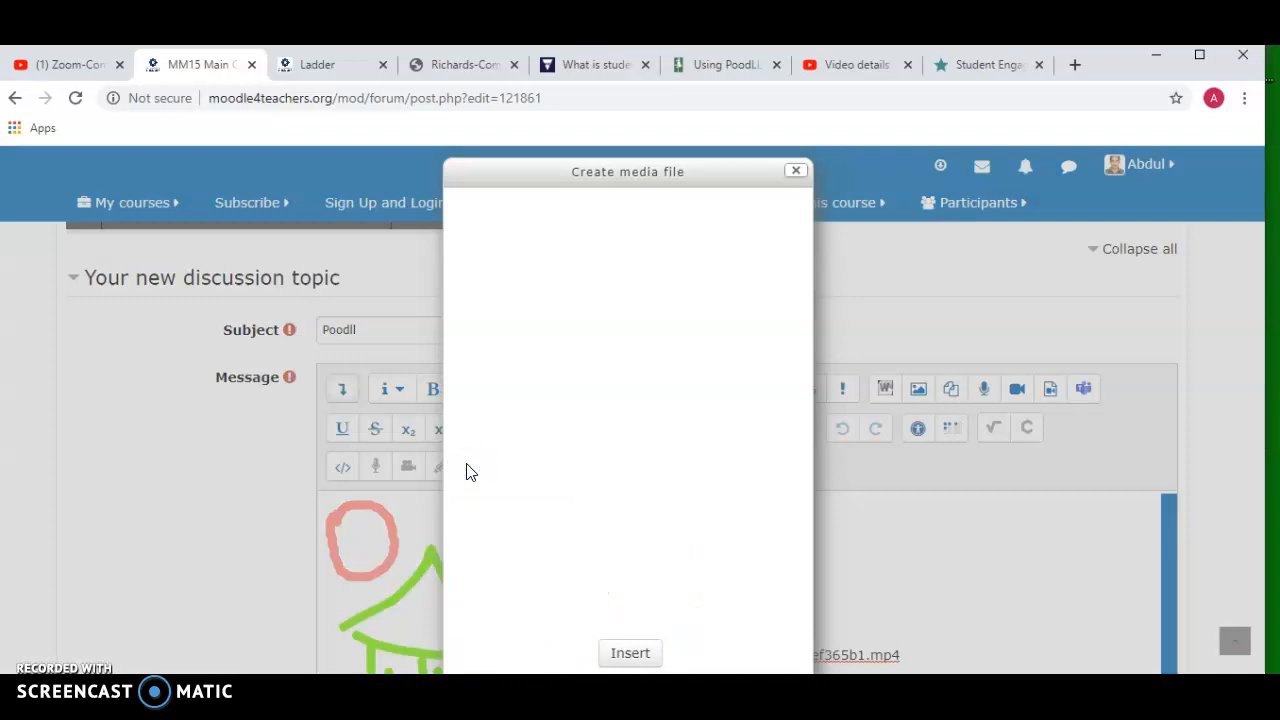
Step: Try to take a webcam picture and insert it into the message
click(548, 470)
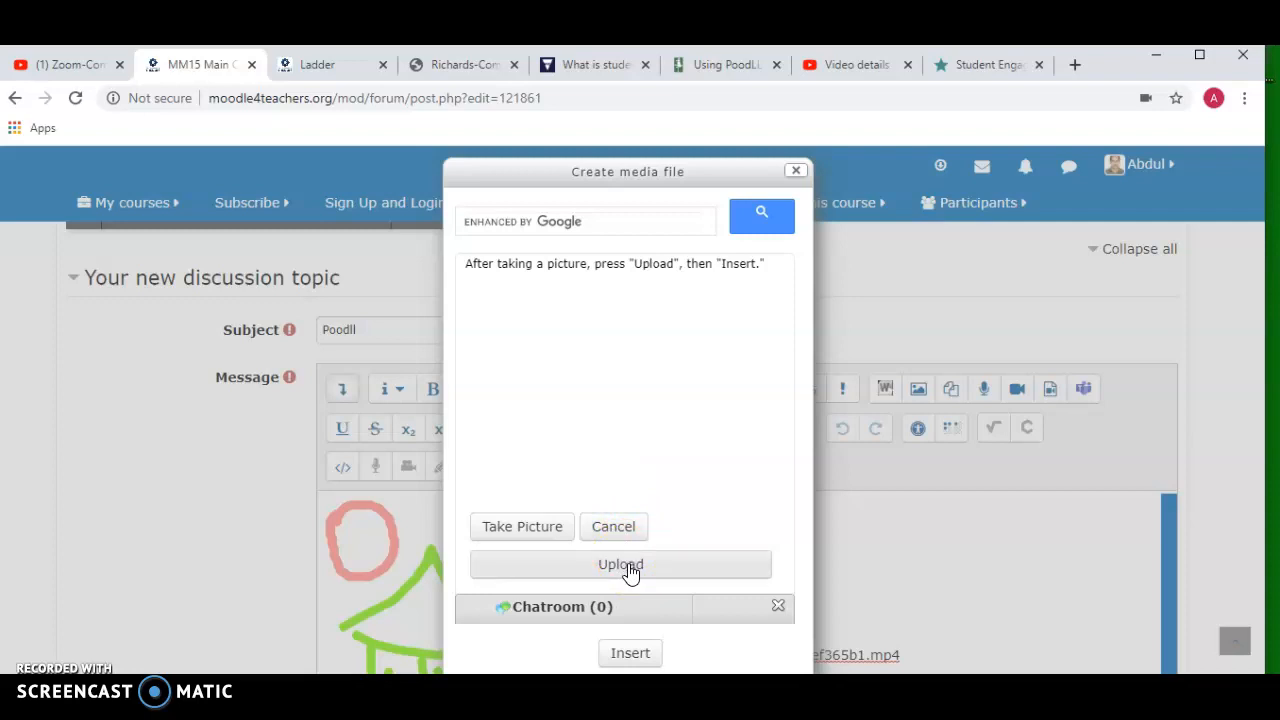
click(519, 535)
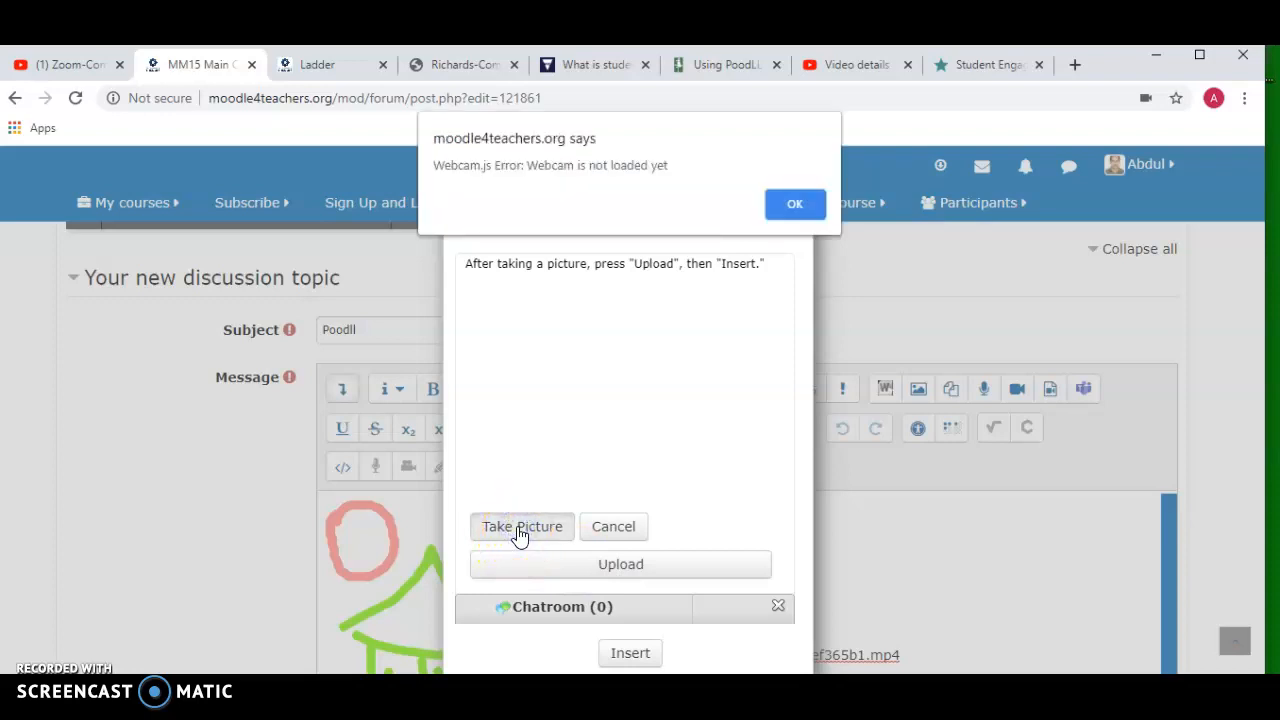
click(790, 205)
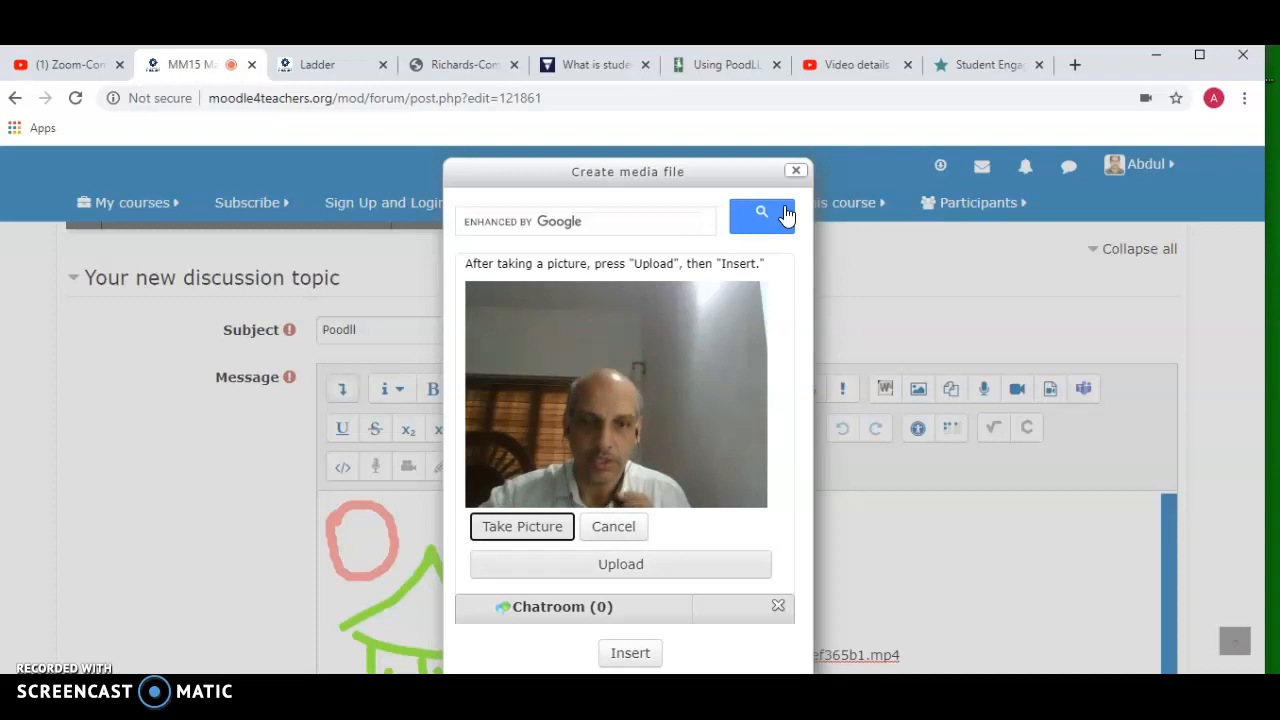
click(522, 526)
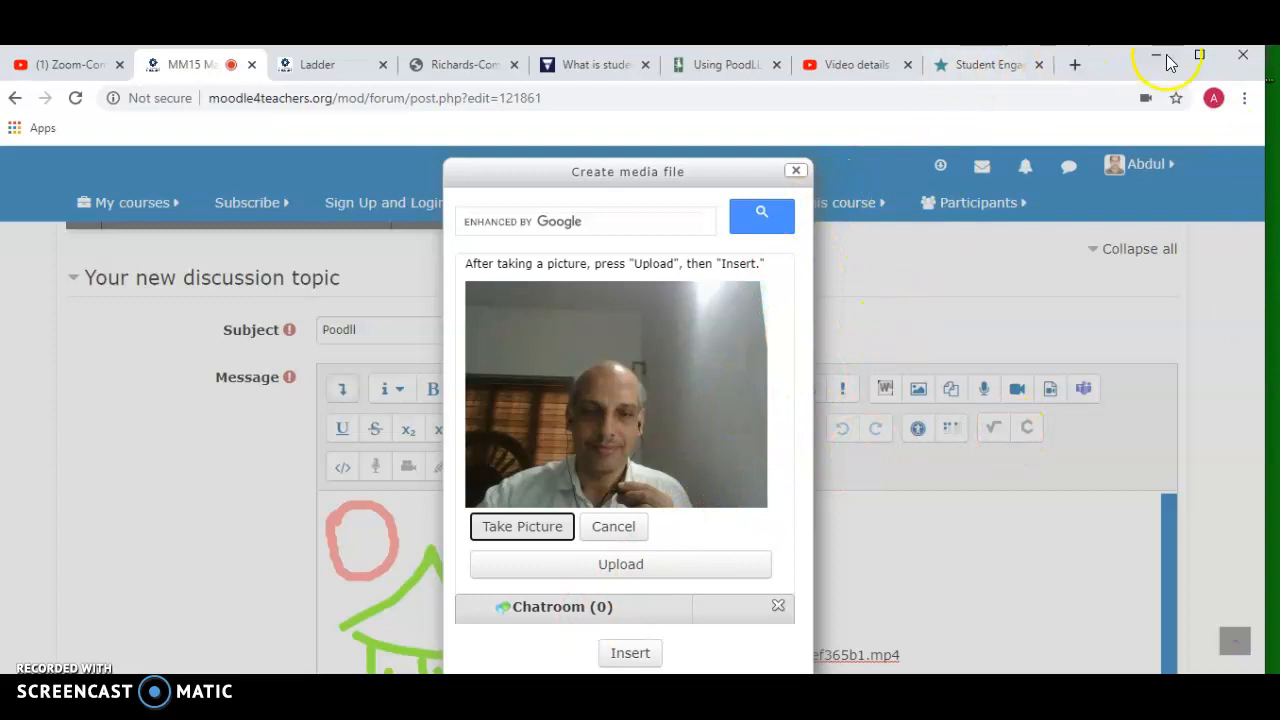
click(630, 656)
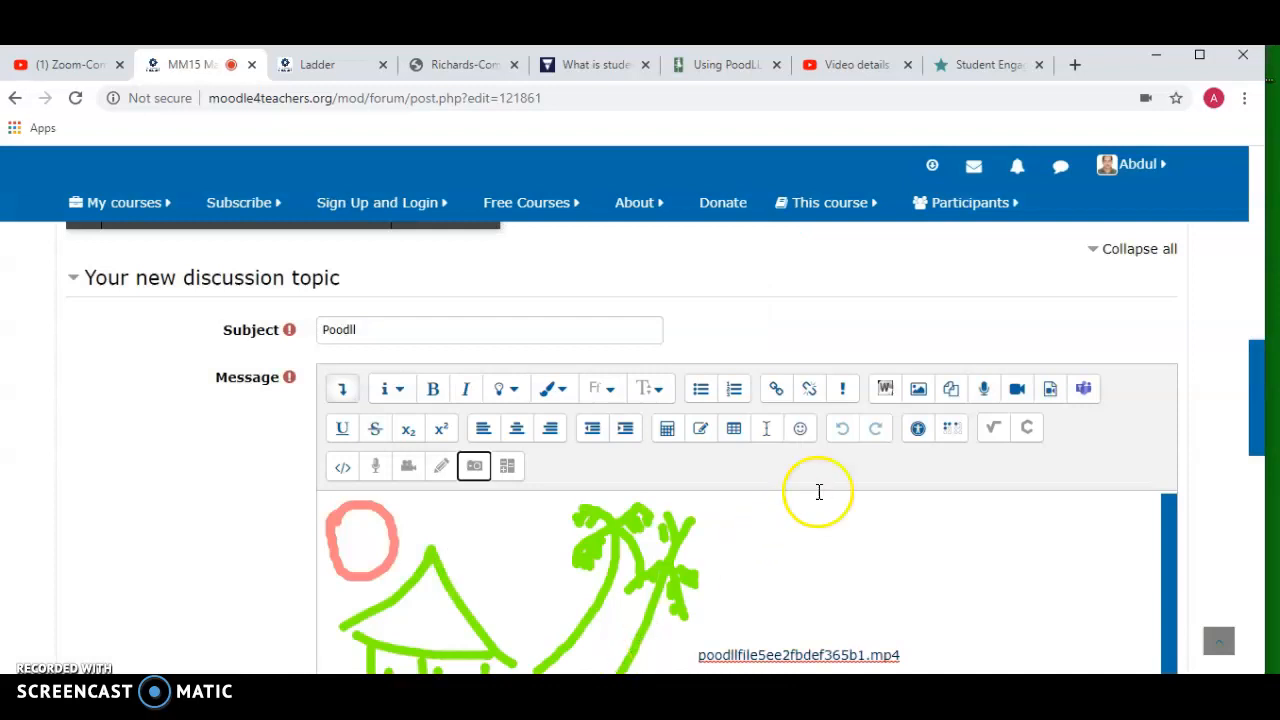
Step: Look through the whole message content for the webcam picture
drag(1249, 363, 1245, 450)
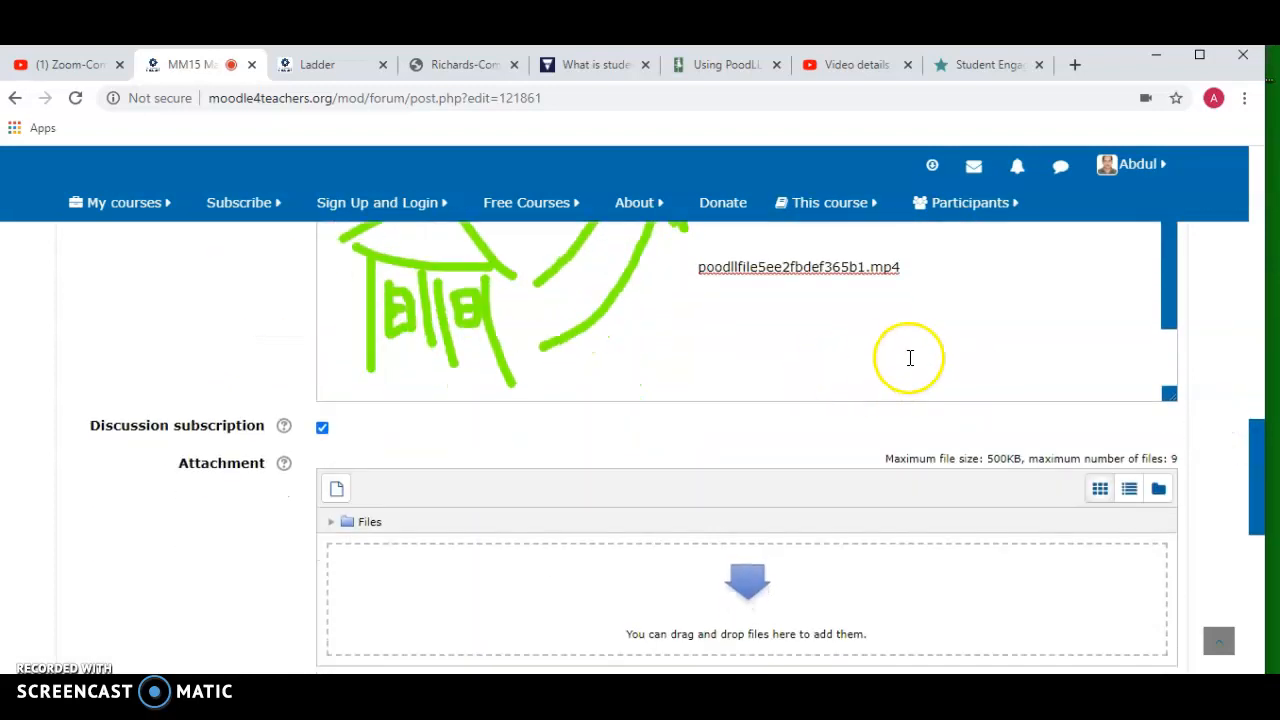
drag(1257, 457, 1257, 423)
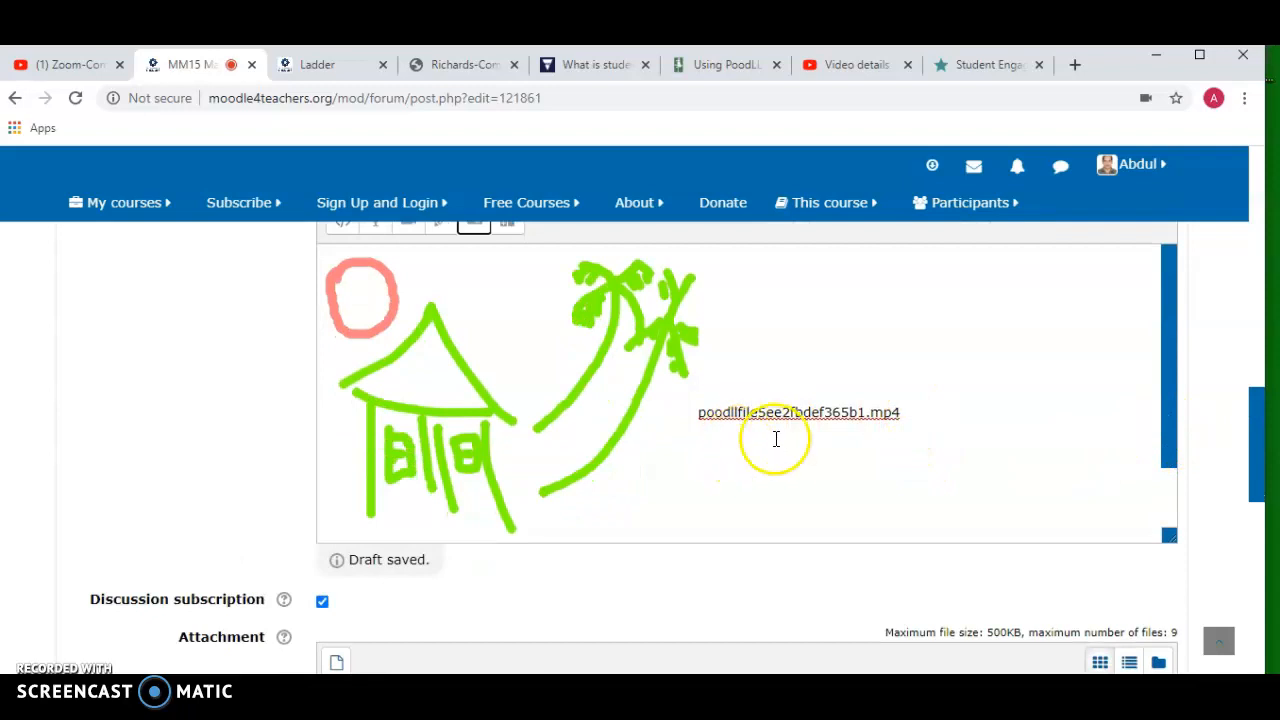
mouse_move(1257, 449)
mouse_down()
mouse_move(1257, 528)
mouse_move(1248, 467)
mouse_up()
drag(1163, 320, 1172, 392)
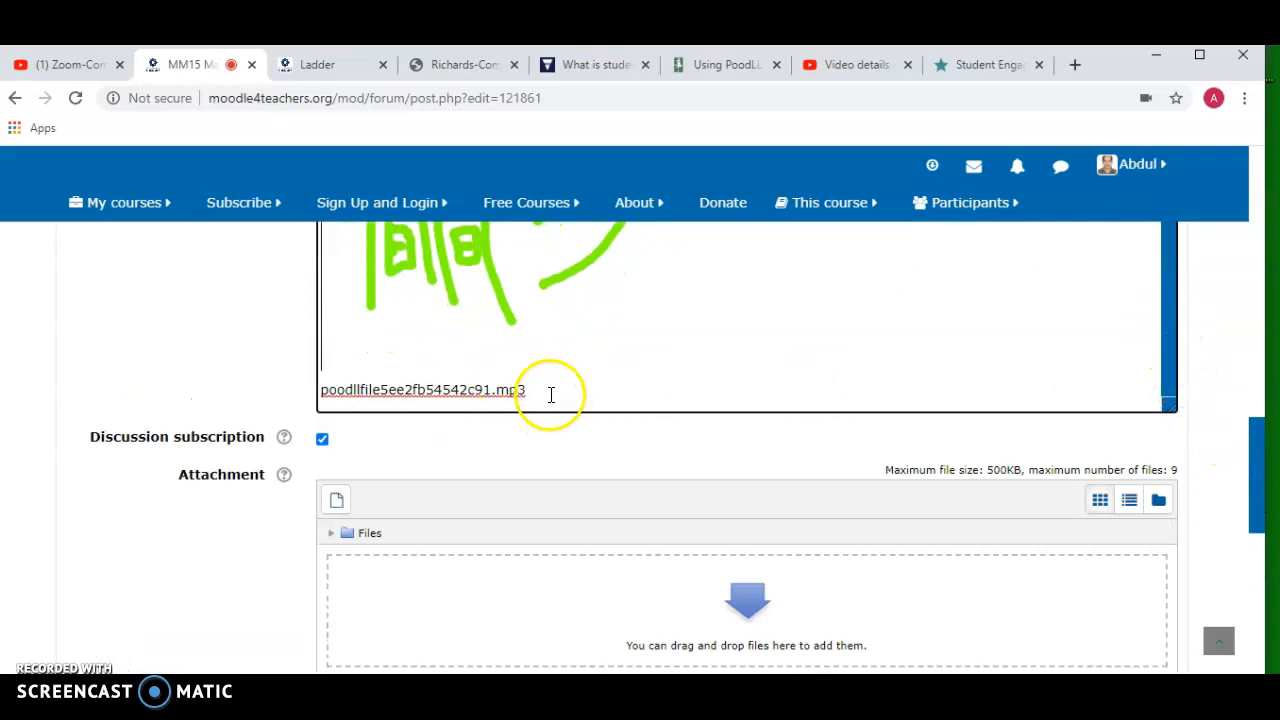
scroll(932, 372, up, 3)
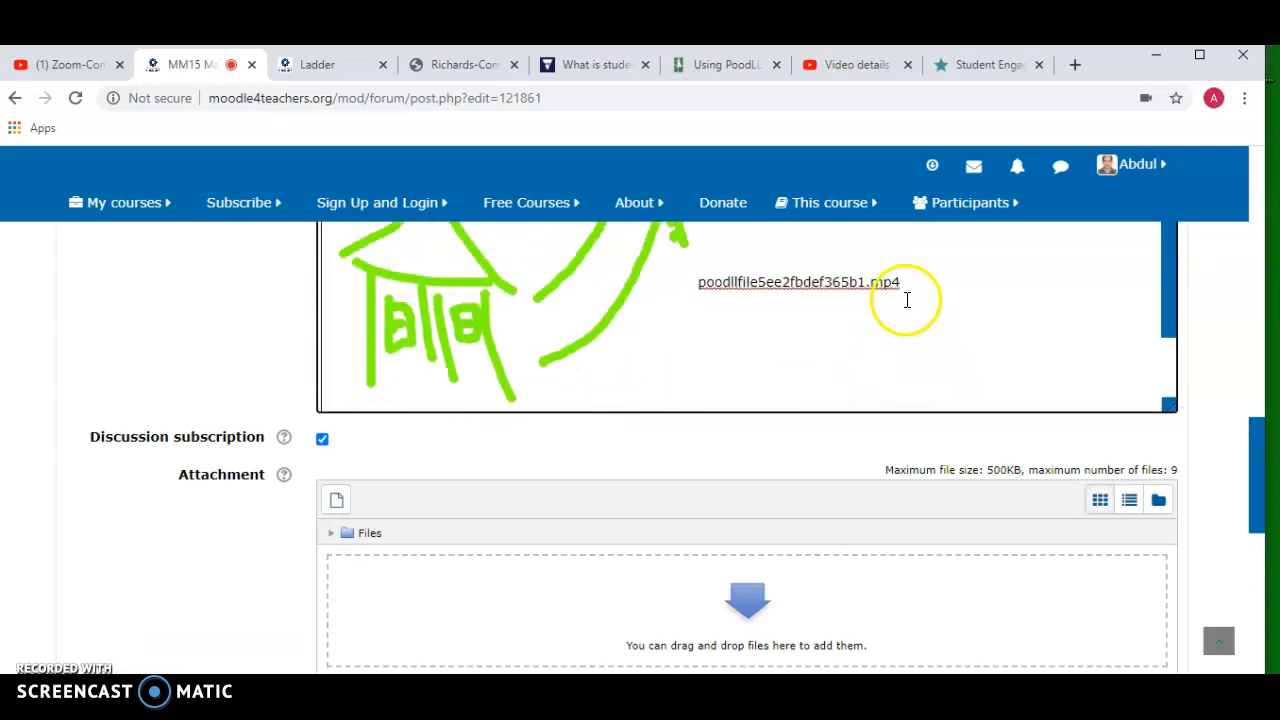
scroll(906, 290, up, 5)
scroll(903, 378, down, 8)
scroll(1117, 246, up, 4)
drag(1171, 314, 1166, 383)
Step: Save the changes to the Poodll post and check the media in the posted version
scroll(958, 386, down, 8)
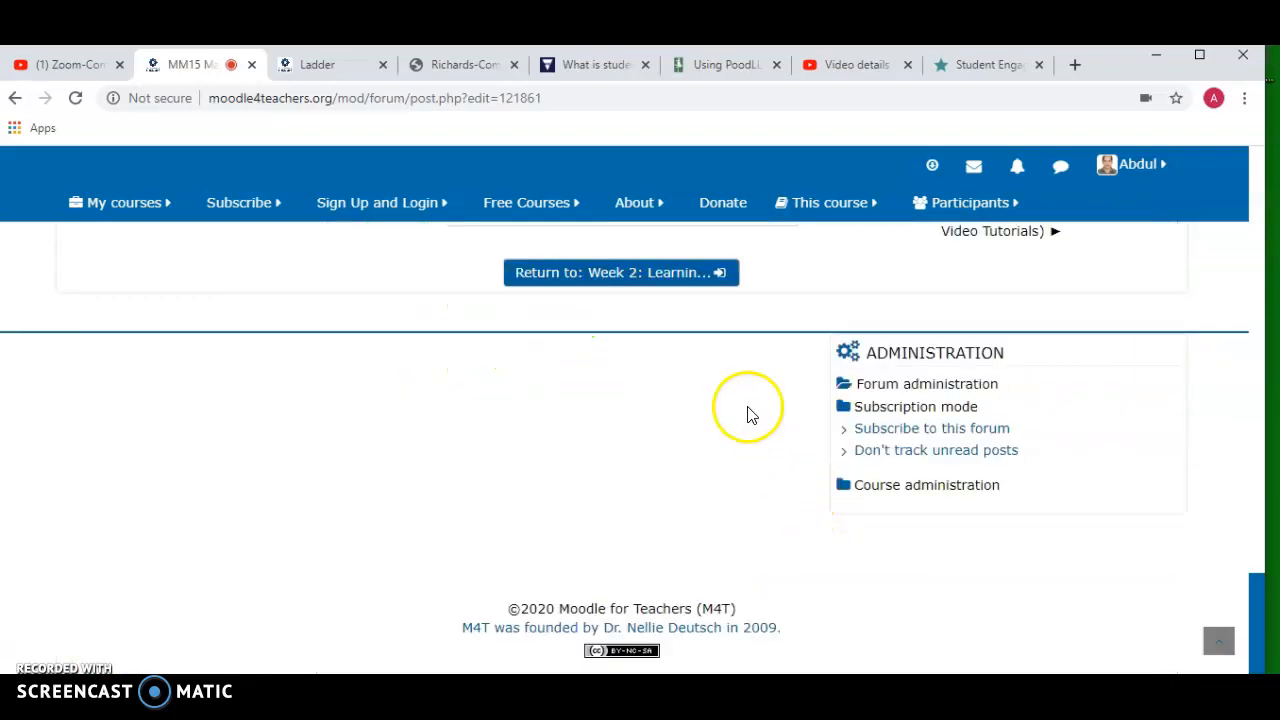
scroll(660, 330, up, 4)
click(584, 489)
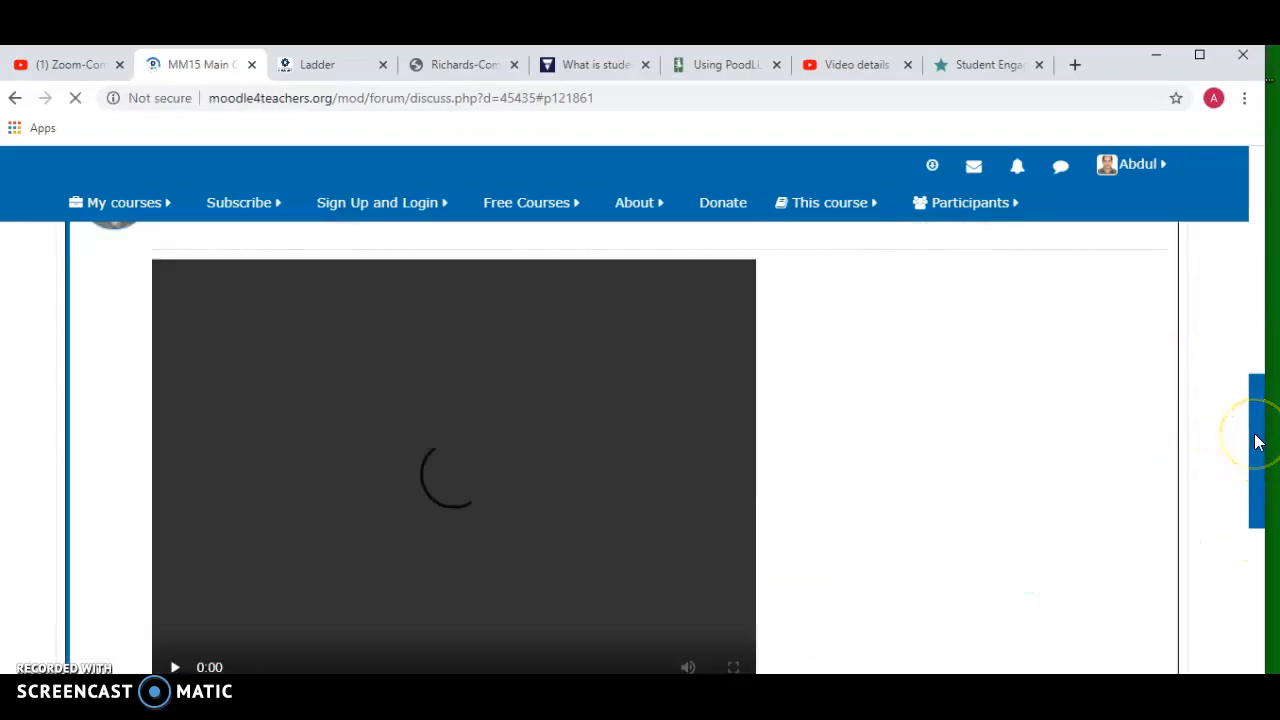
drag(1260, 445, 1262, 490)
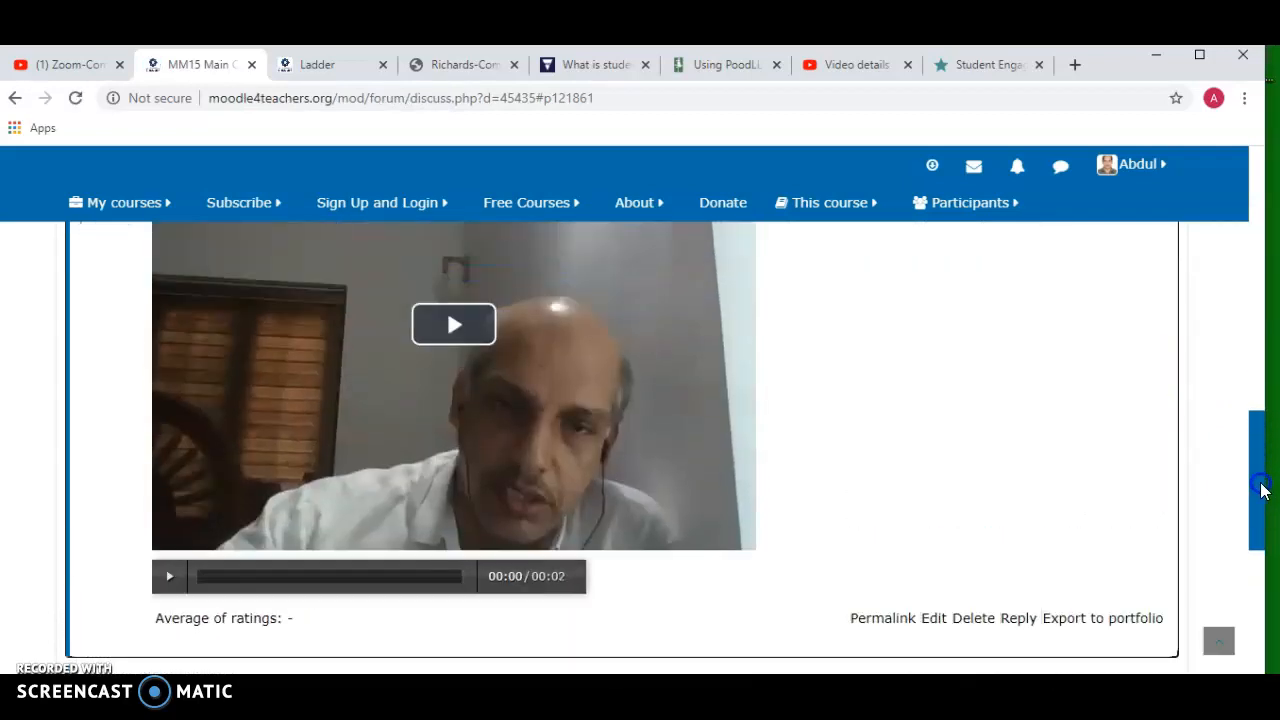
Step: Reopen the Poodll post for editing and show all of the message editor's tools
click(932, 618)
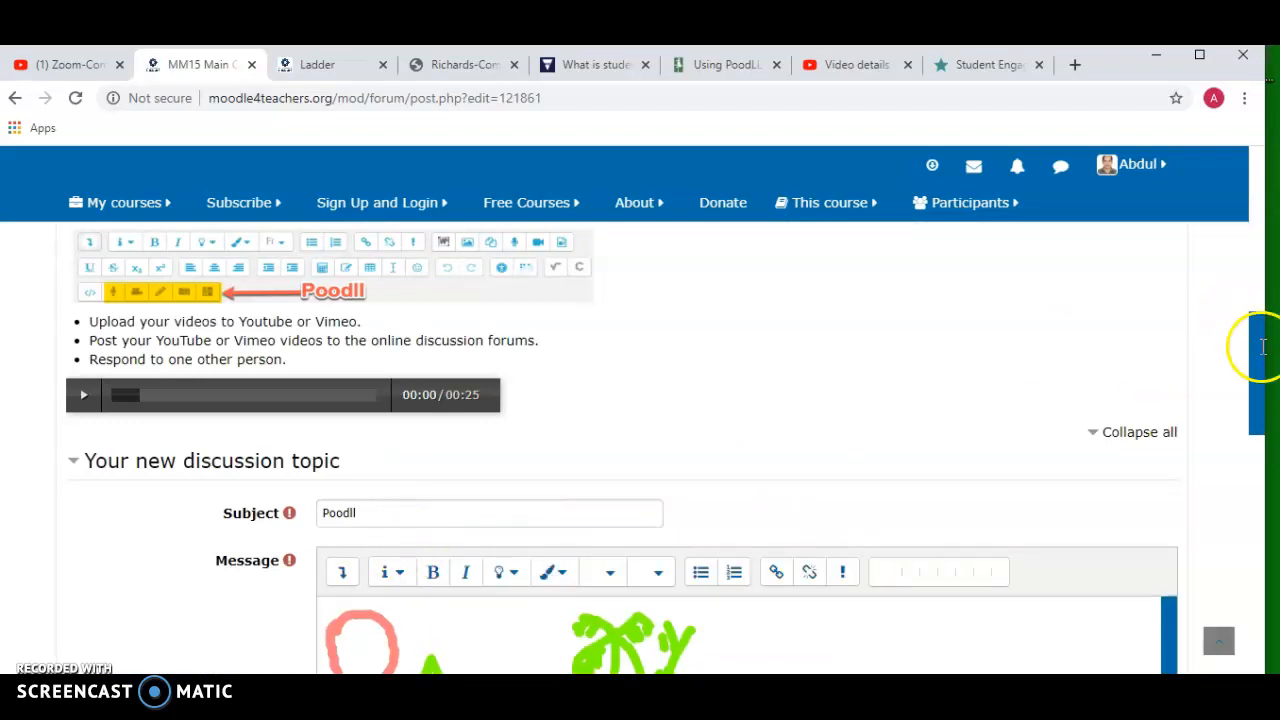
mouse_move(1257, 349)
mouse_down()
mouse_move(1240, 443)
mouse_move(1247, 413)
mouse_up()
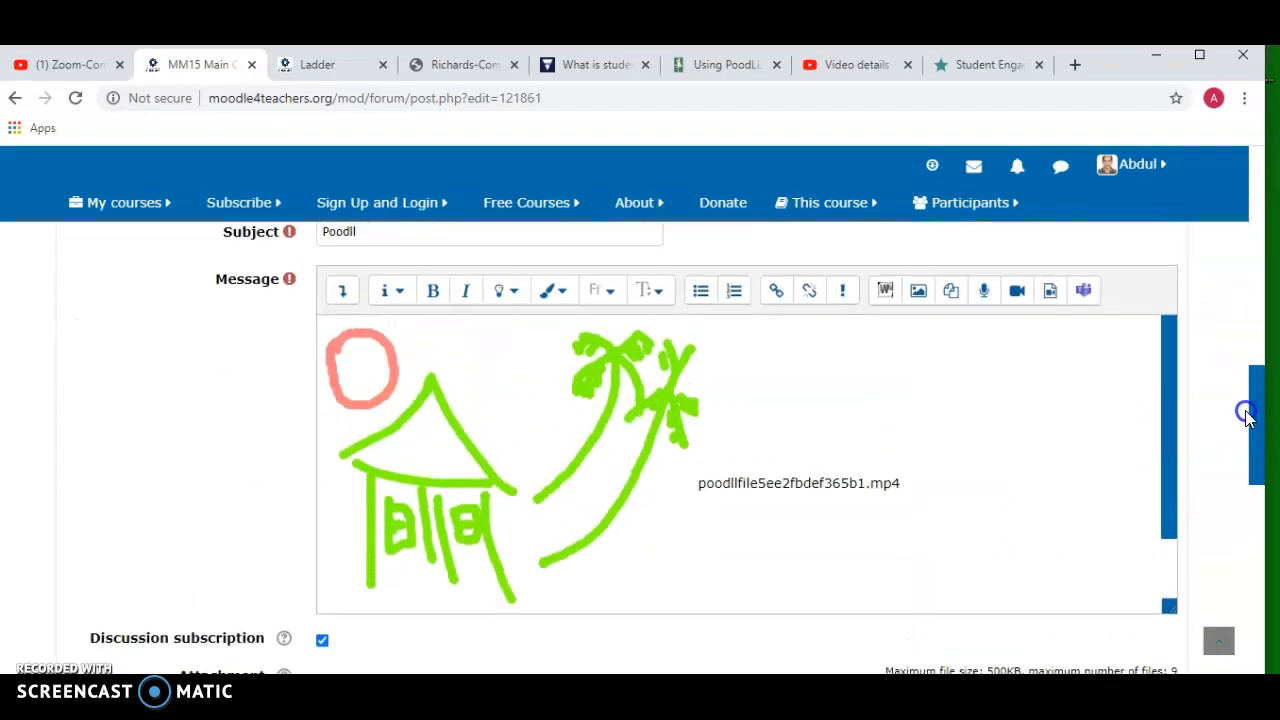
click(345, 292)
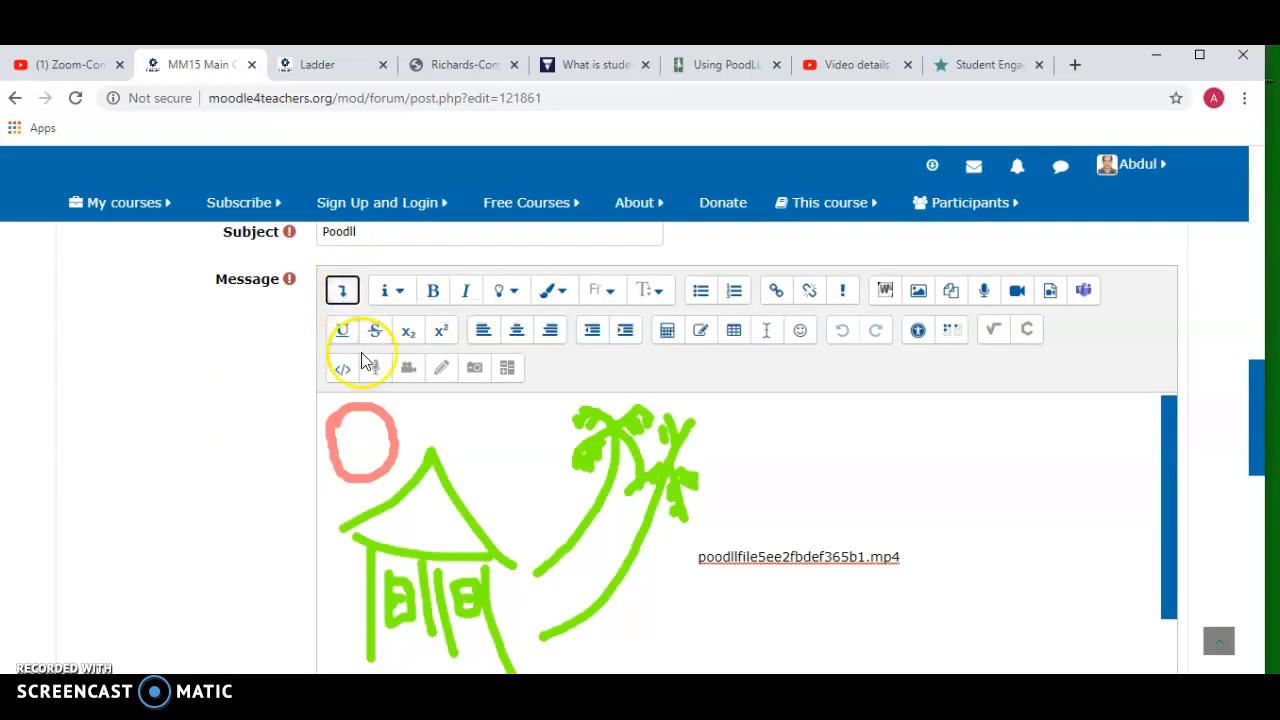
Step: Insert a PoodLL stopwatch widget at the start of the message, before the drawing
click(502, 368)
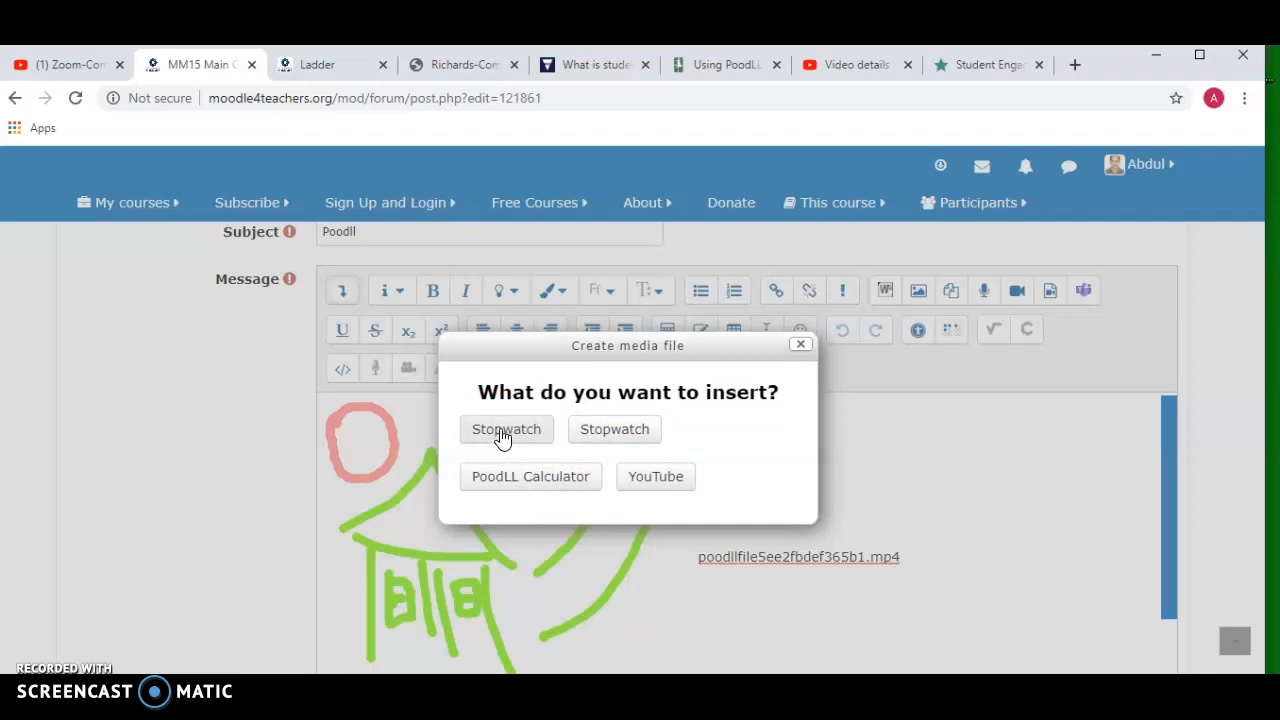
click(503, 436)
click(624, 572)
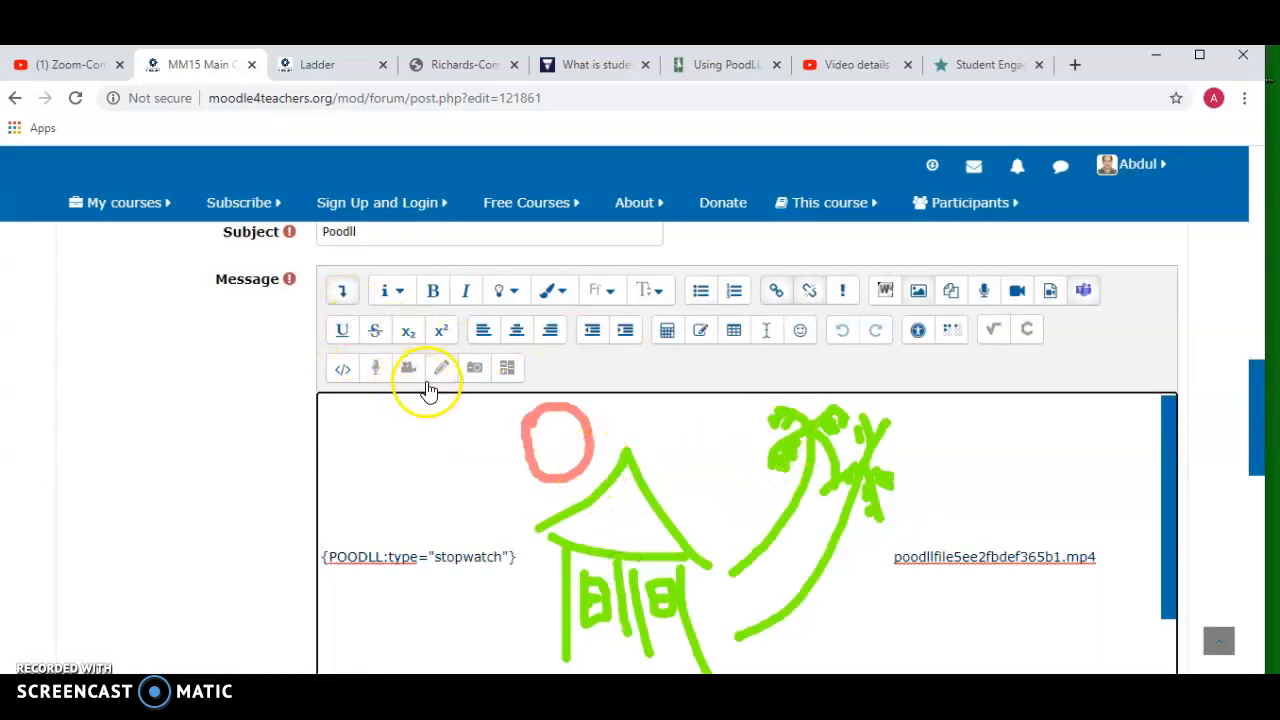
Step: Insert a PoodLL YouTube widget with the filename YT in front of the stopwatch code
click(506, 368)
click(644, 481)
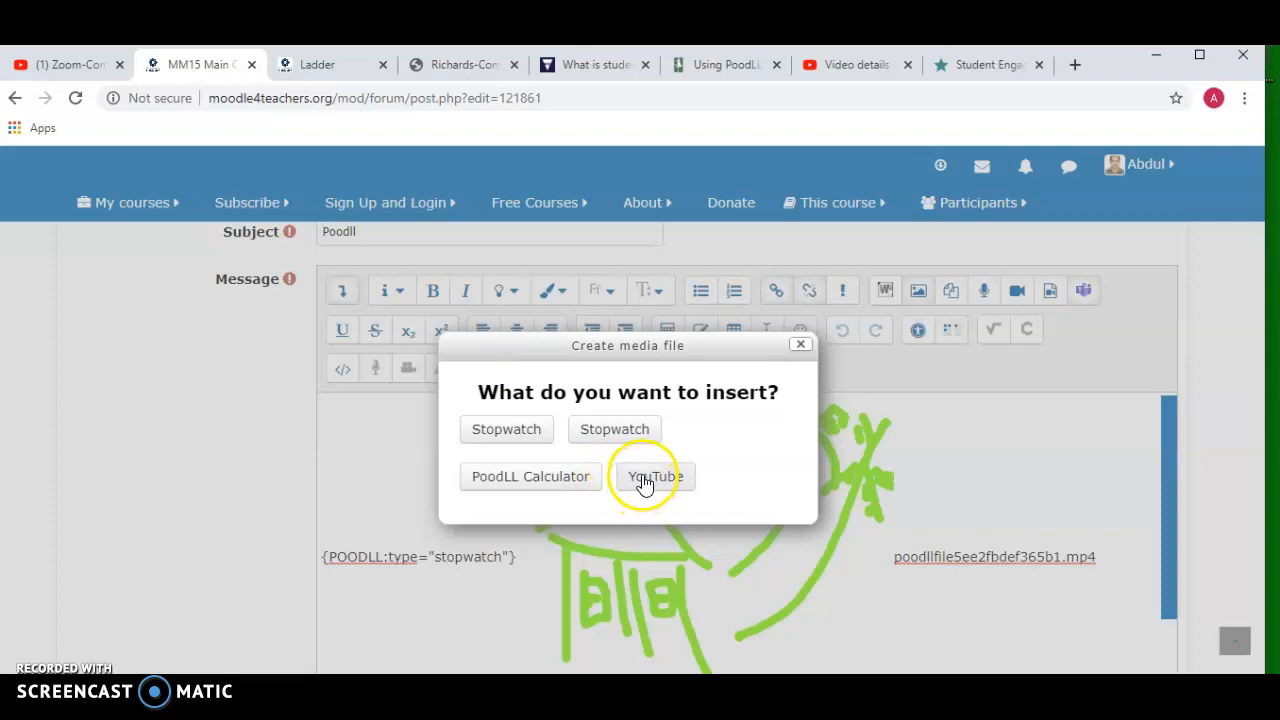
click(595, 522)
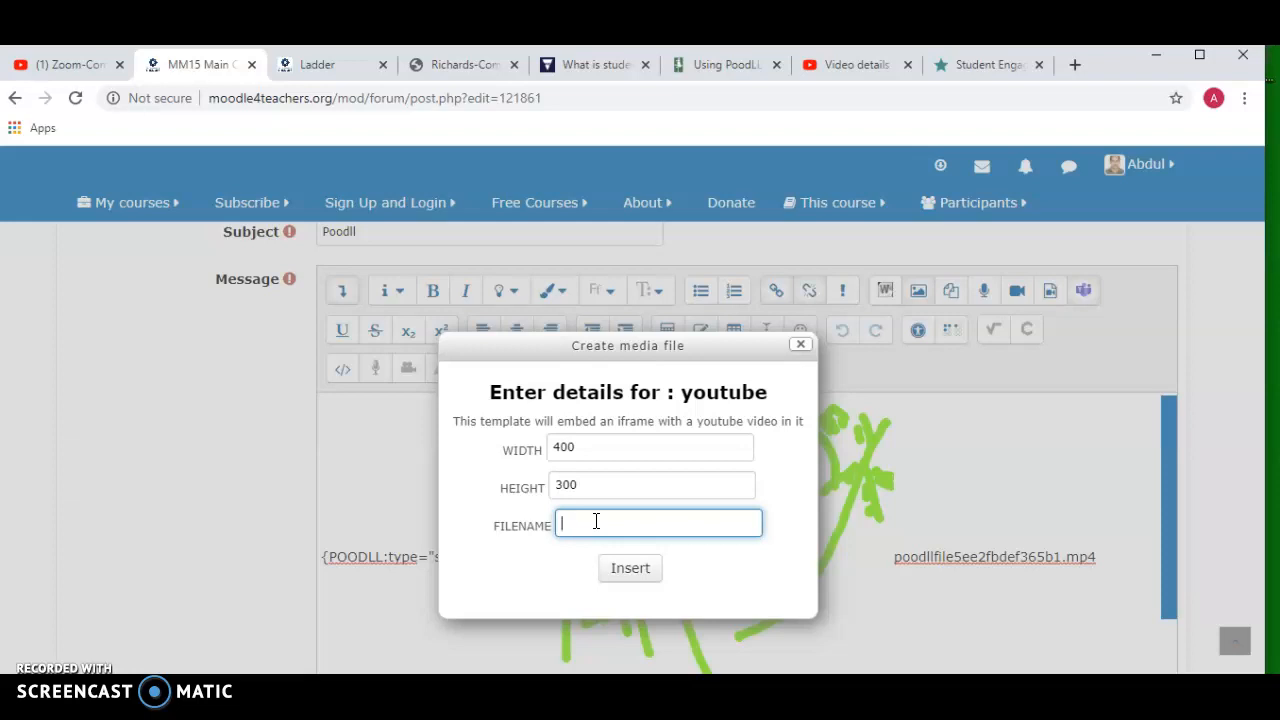
click(623, 568)
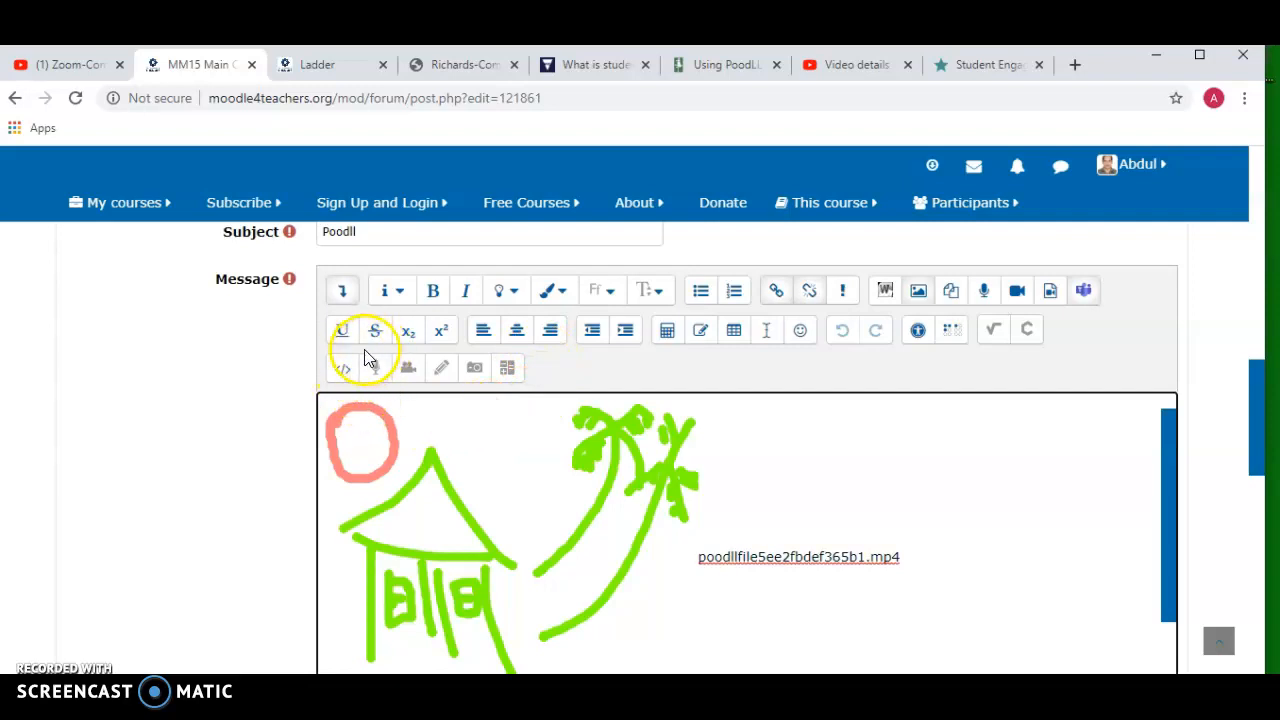
scroll(481, 425, up, 1)
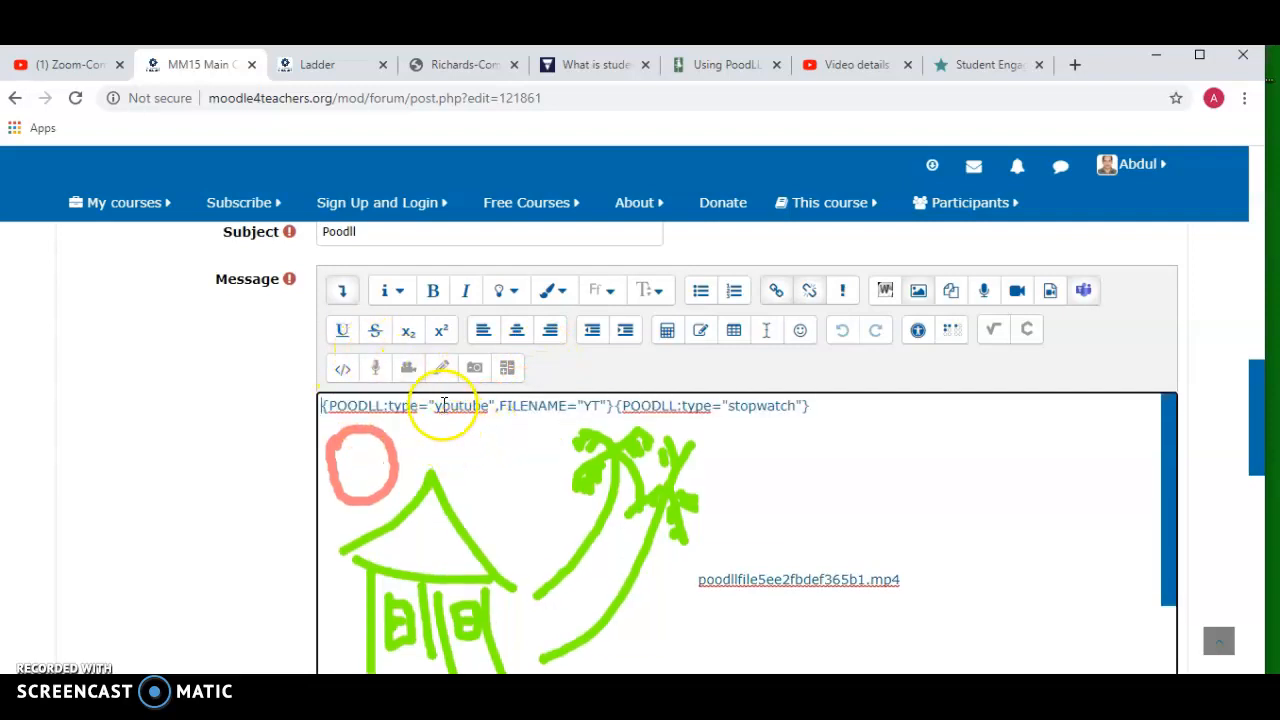